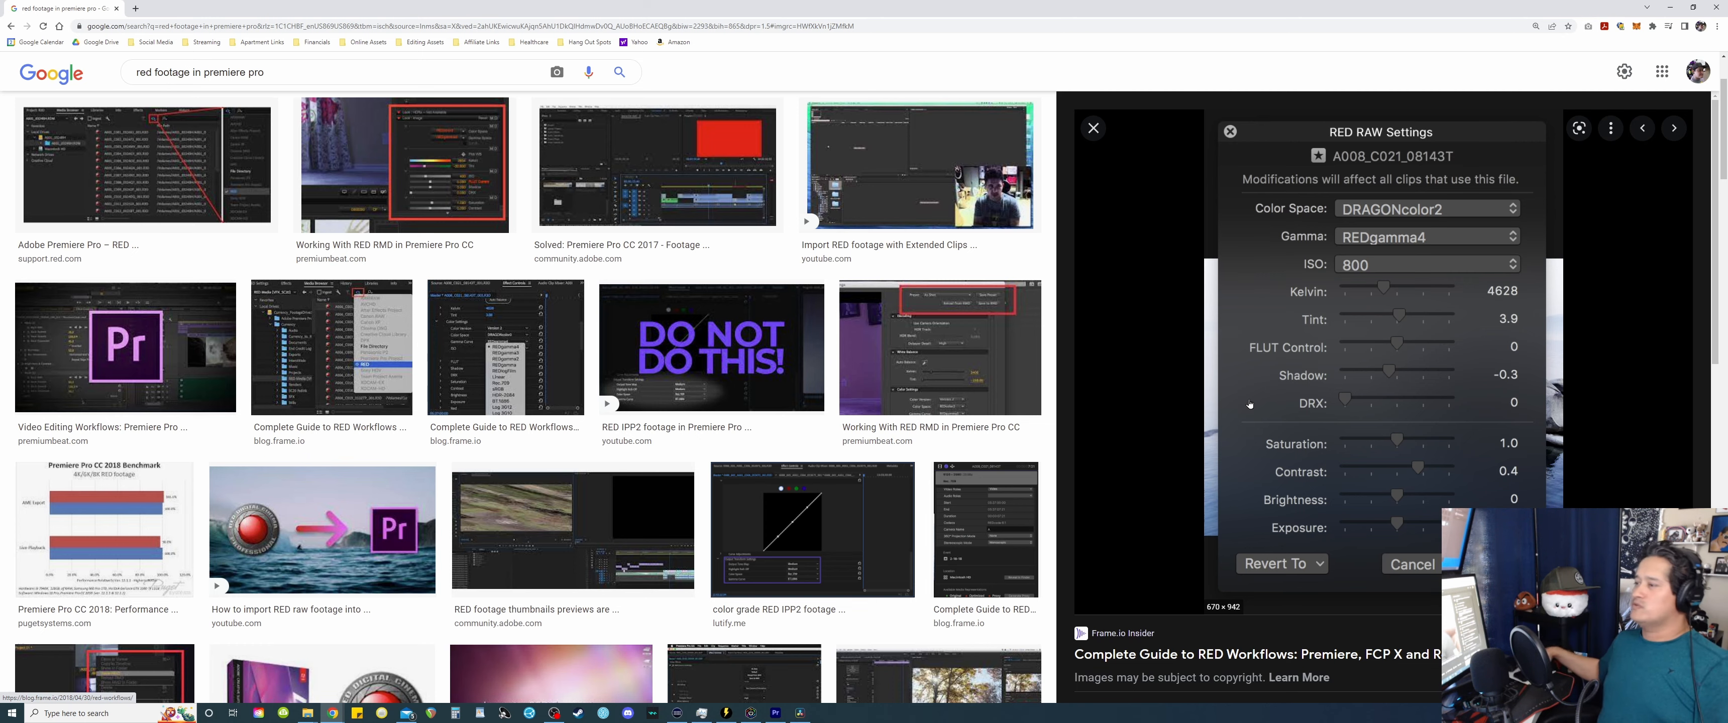
Step: Preview the image result "Working With RED RMD in Premiere Pro CC" and switch to Premiere Pro
left_click(404, 168)
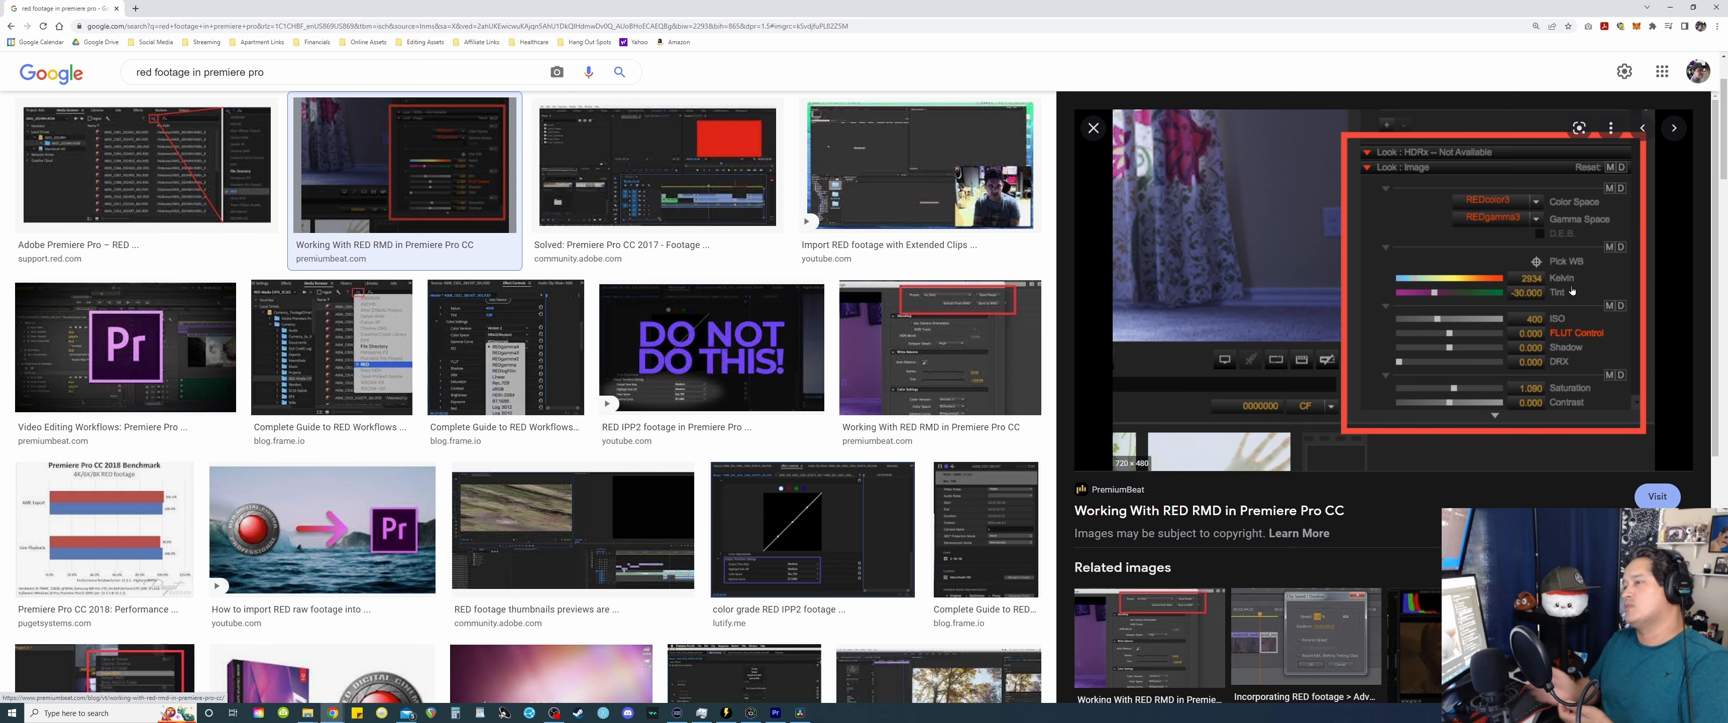
left_click(776, 713)
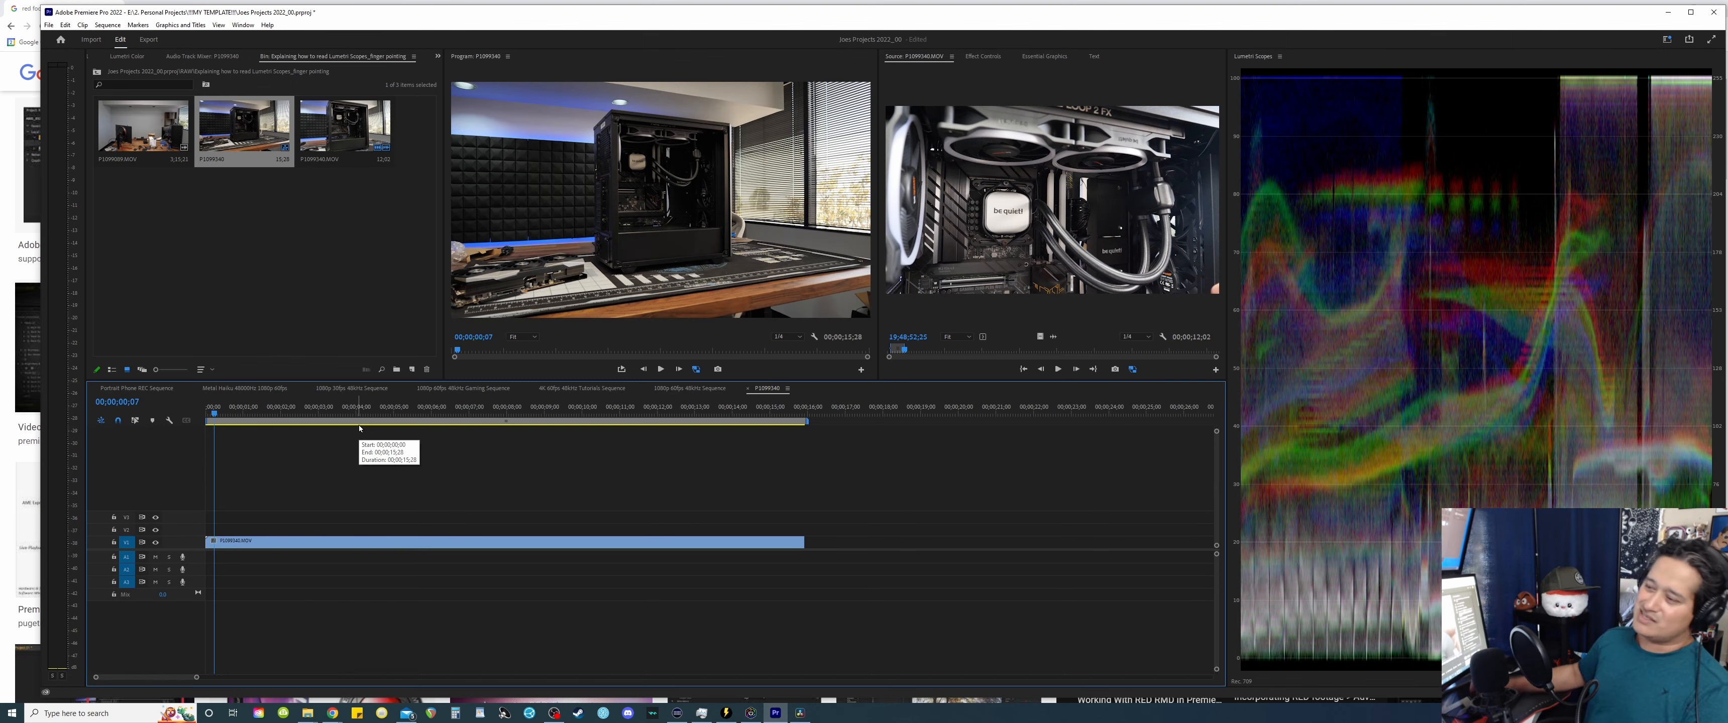
Step: Play and scrub the P1099340.MOV clip from its start to about 11 seconds, examining the picture against the Lumetri Scopes waveform
key("space")
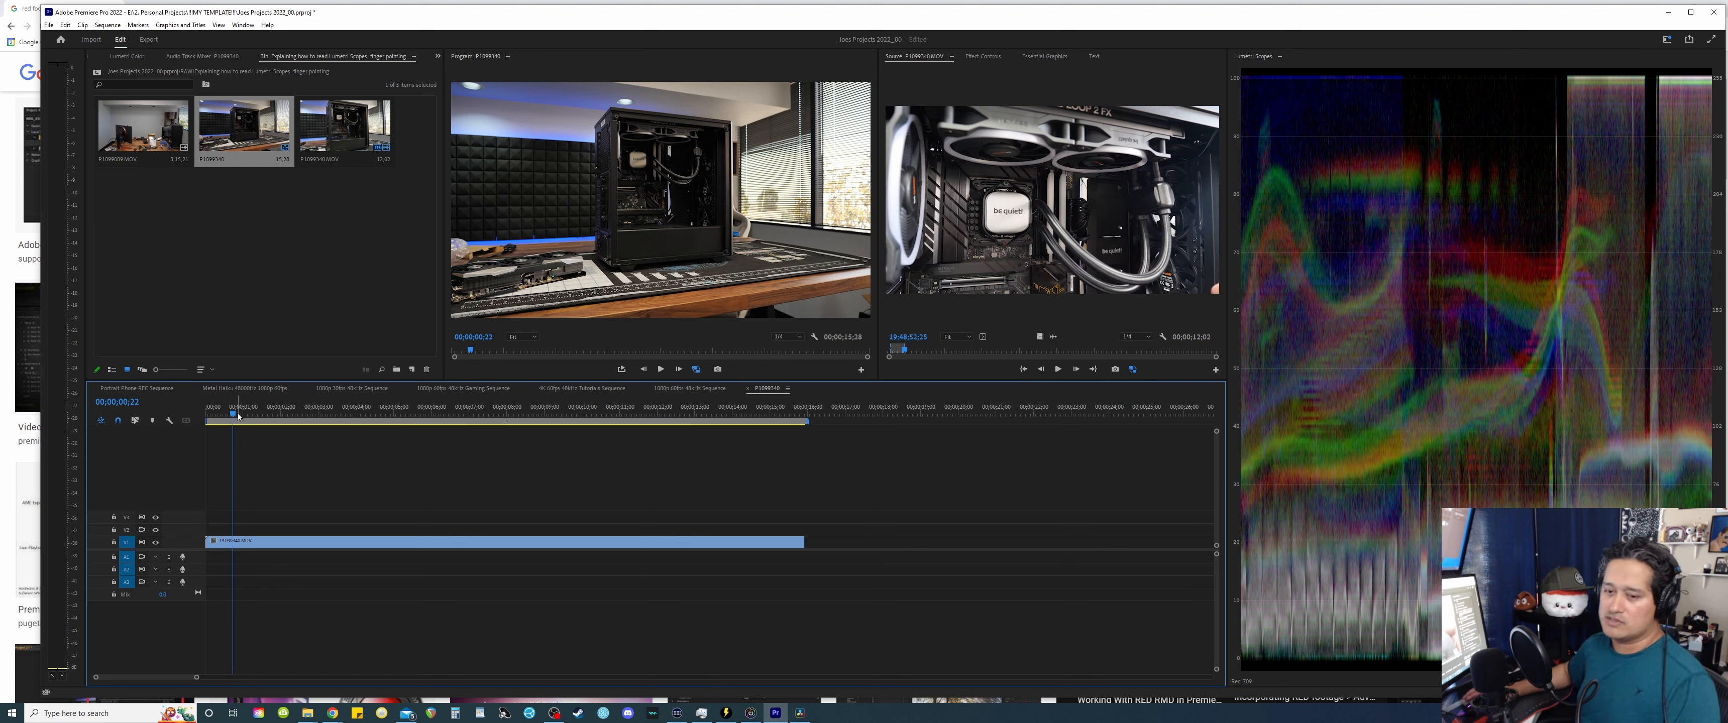
left_click(263, 412)
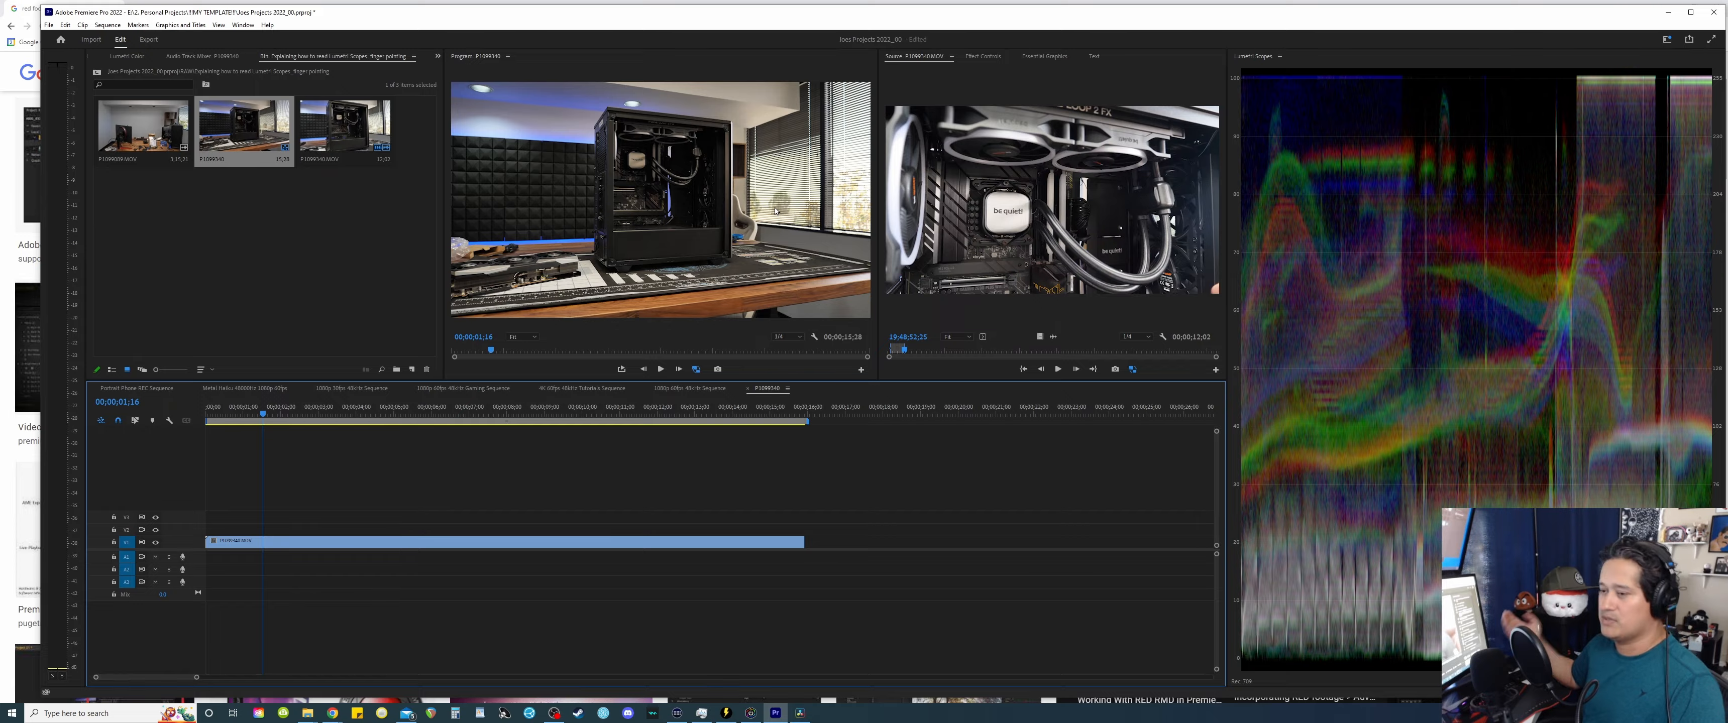
left_click_drag(263, 414, 412, 416)
key("space")
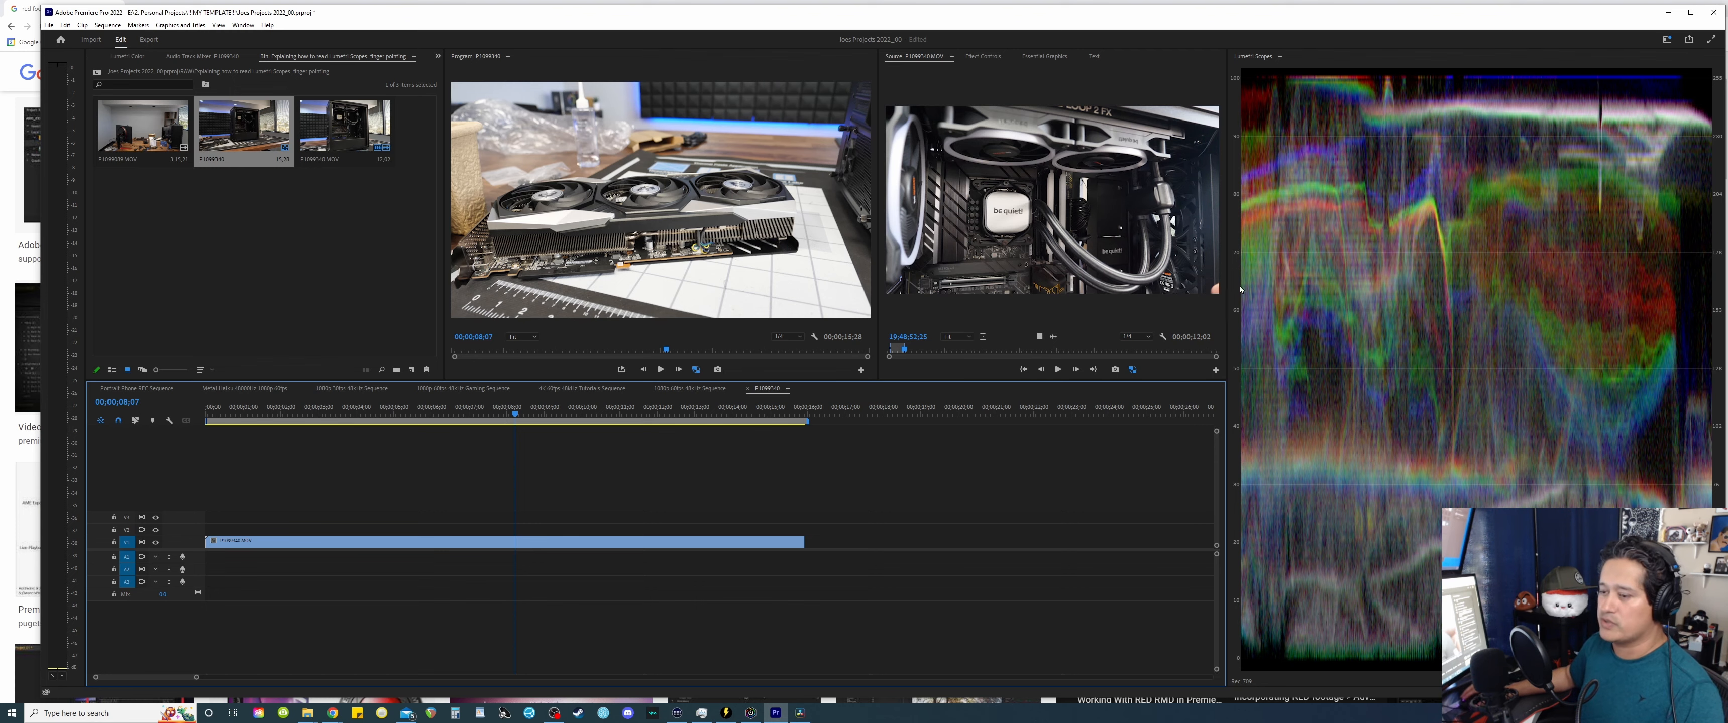
left_click_drag(517, 408, 636, 407)
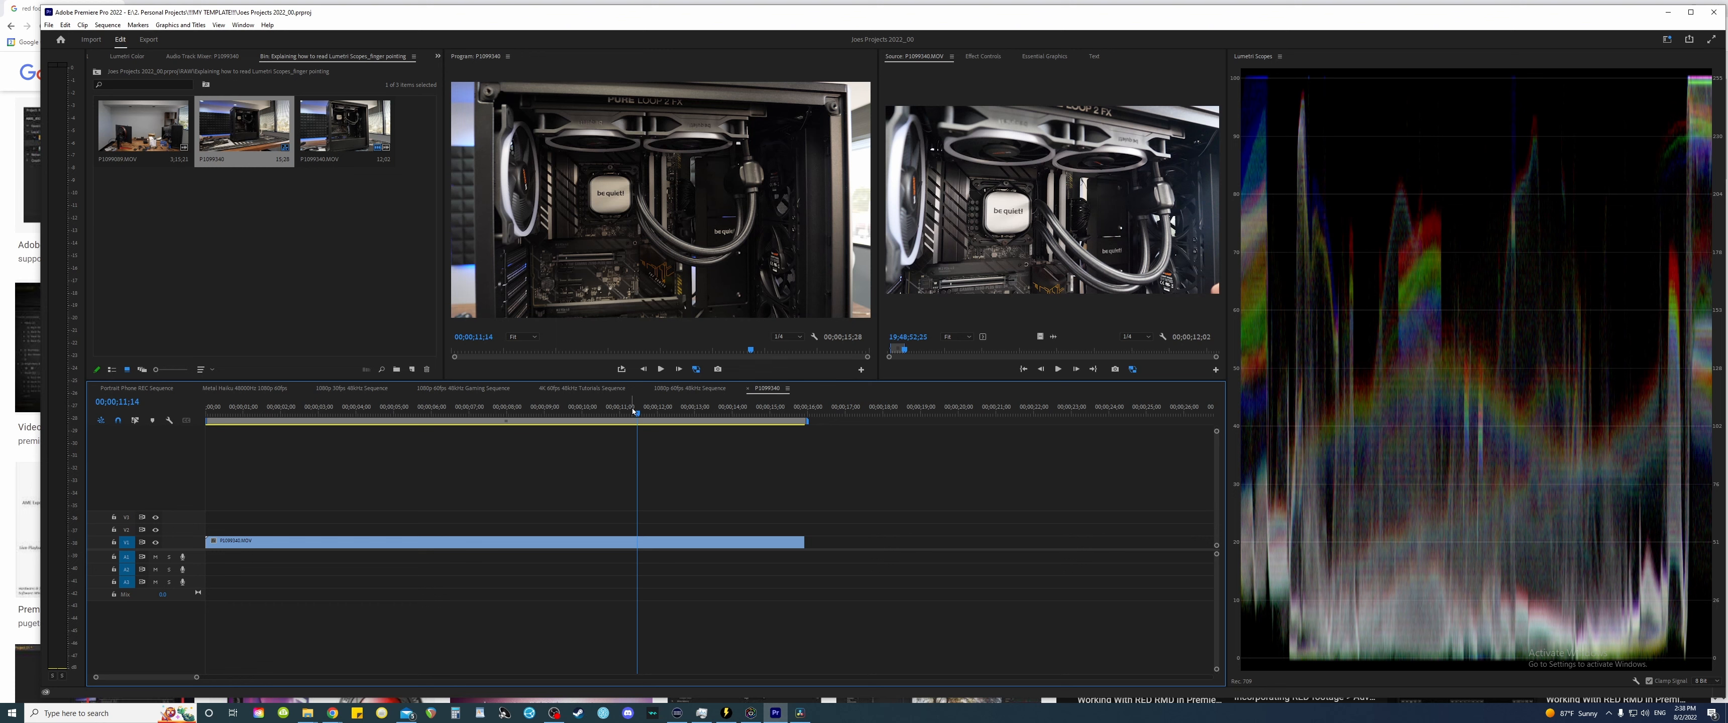
Step: Scrub between about 11 and 14 seconds to examine how the waveform follows the brightness of the cooler and case interior
left_click_drag(634, 411, 724, 414)
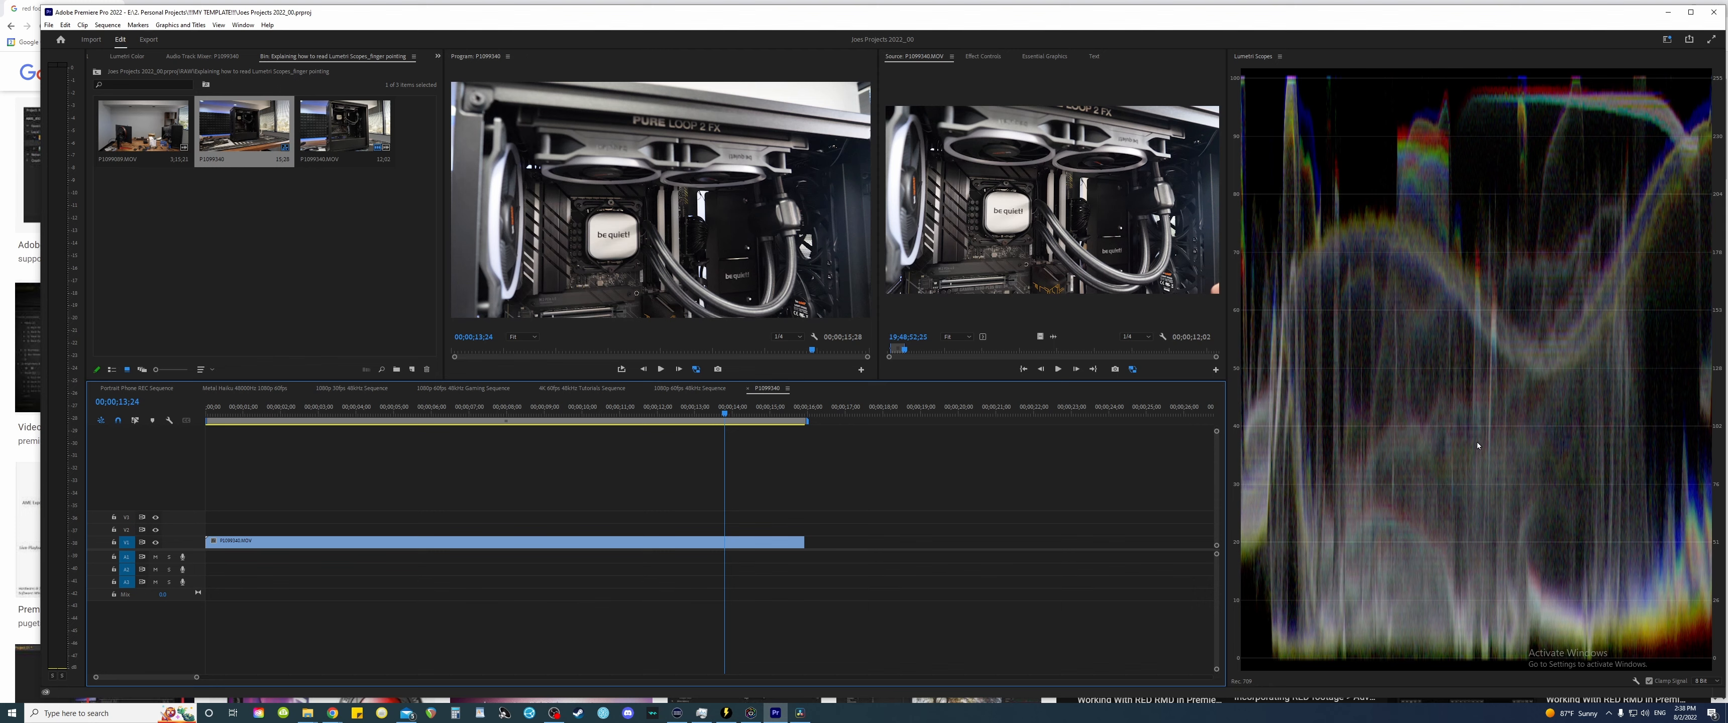
left_click_drag(726, 414, 716, 417)
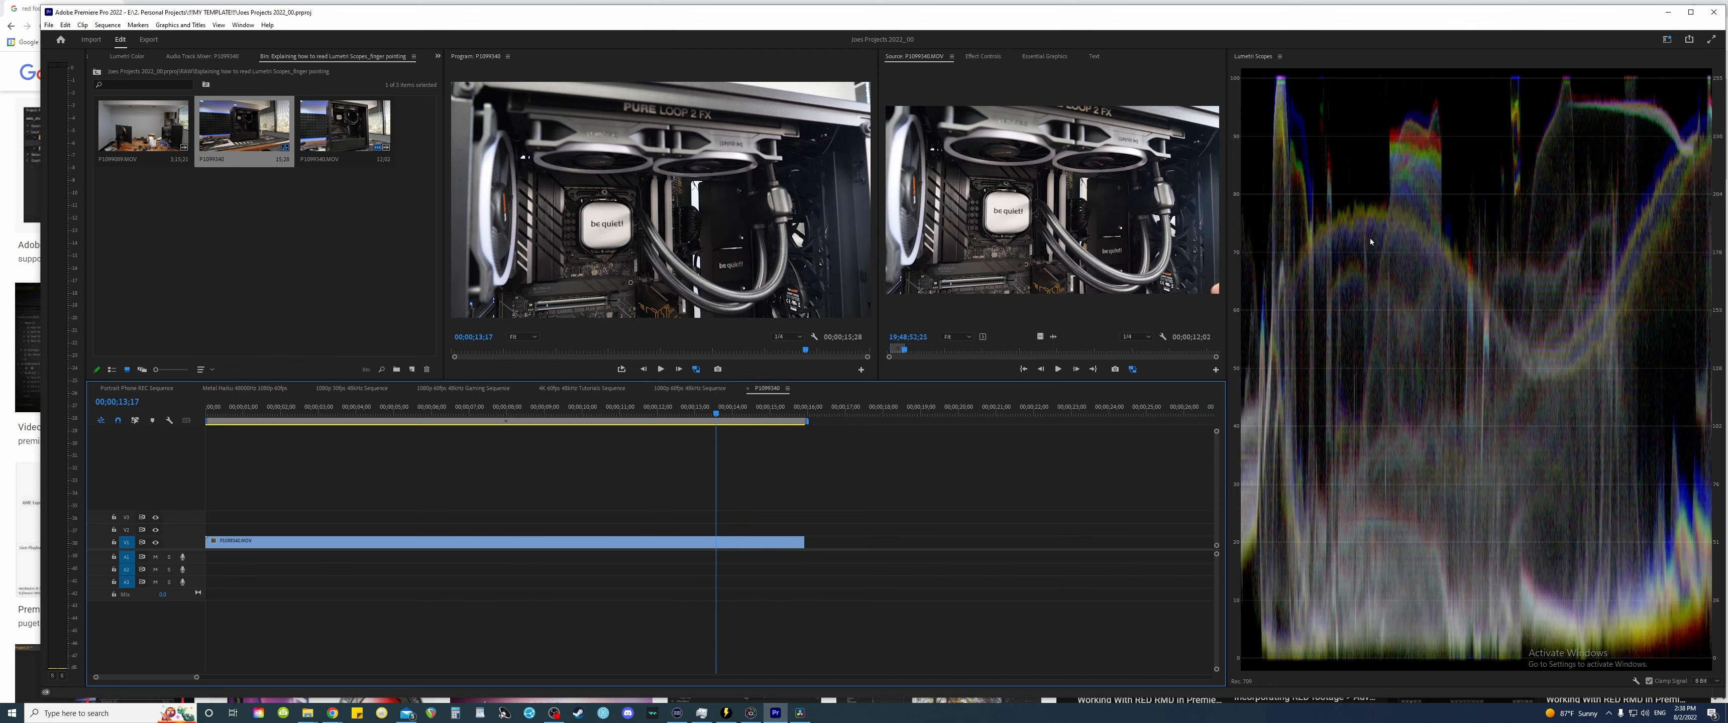
left_click(643, 414)
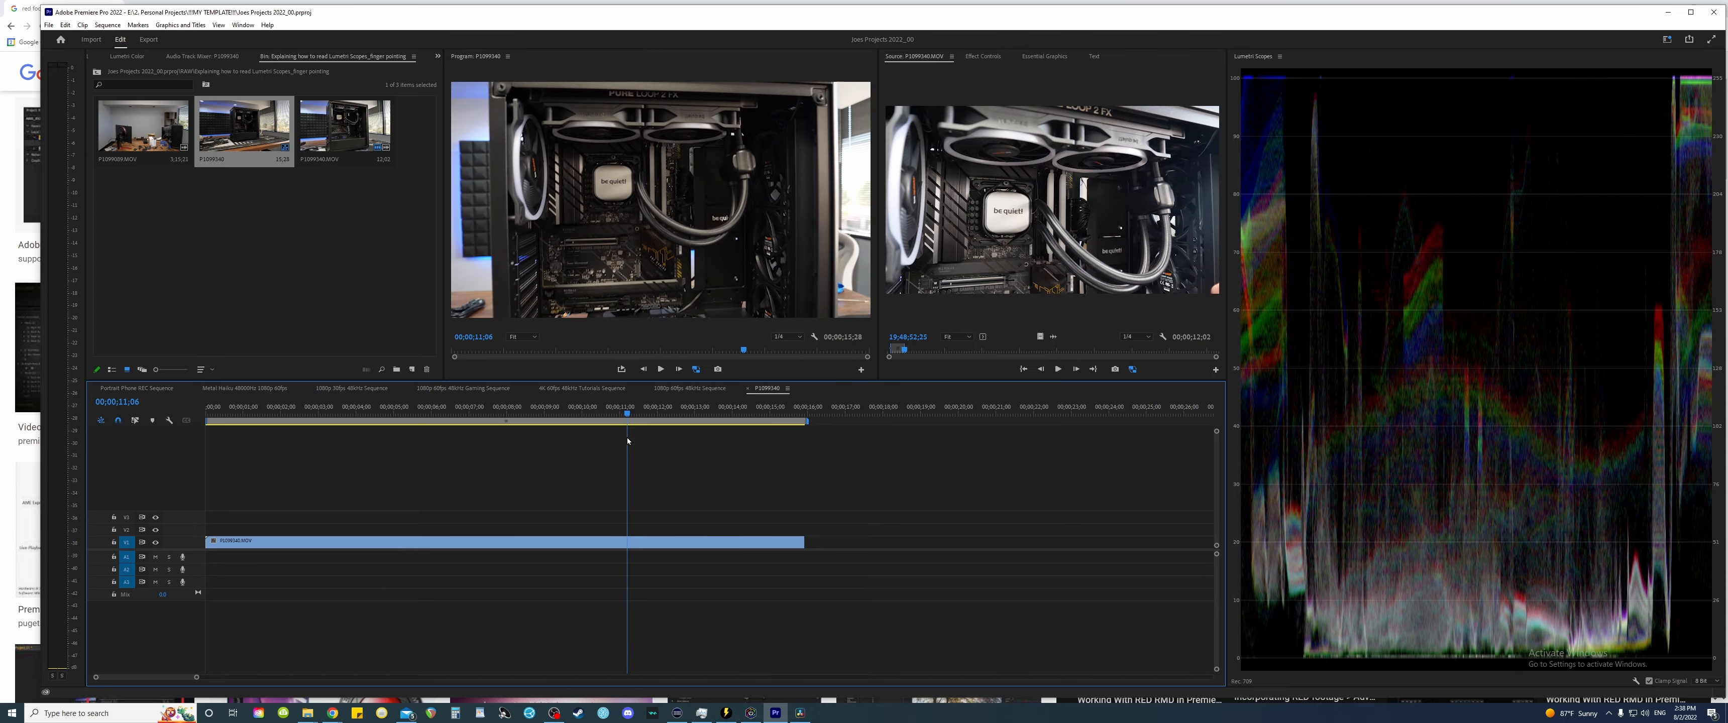
key("space")
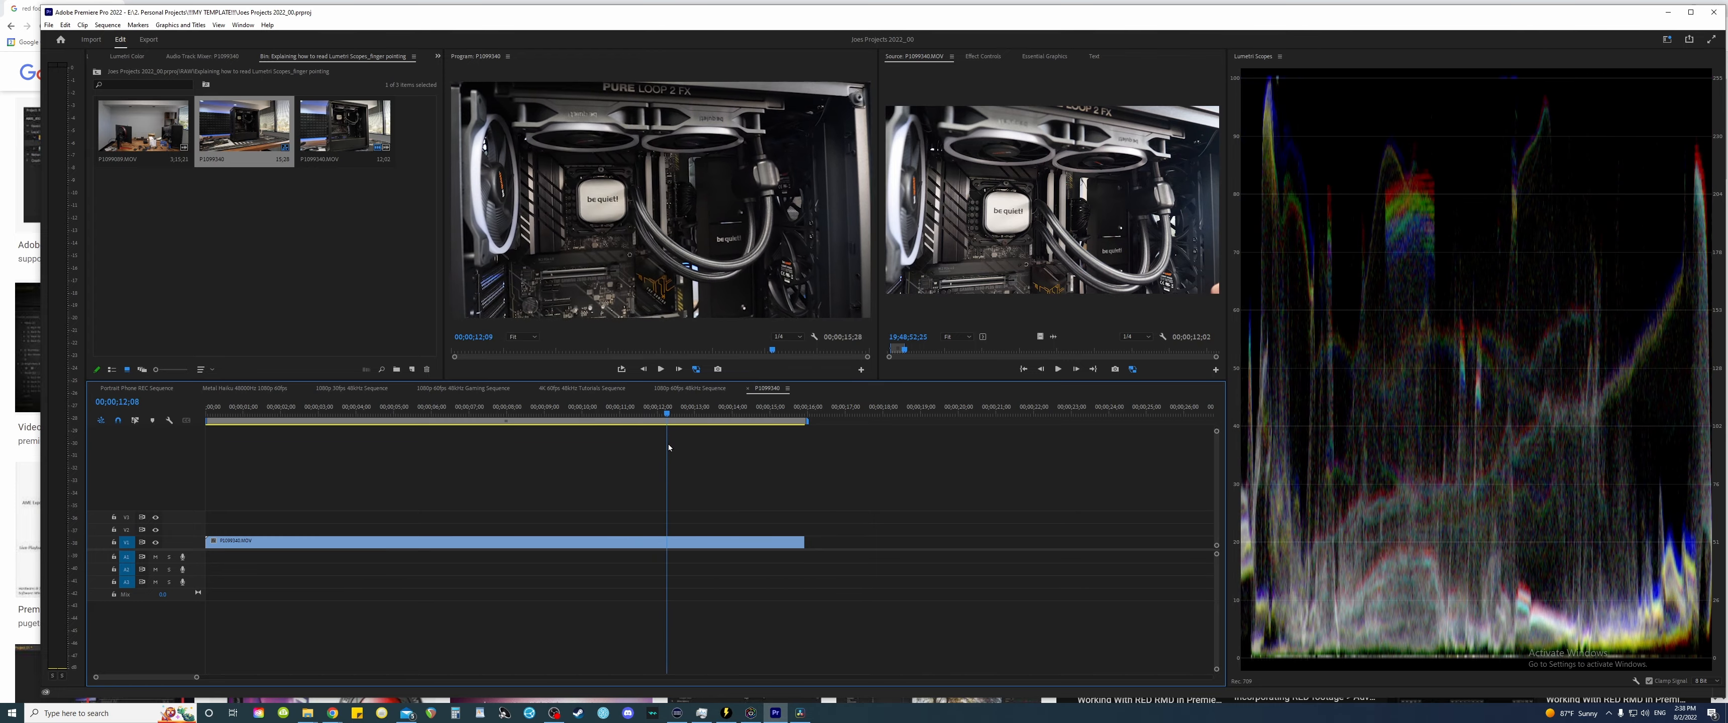
left_click(638, 408)
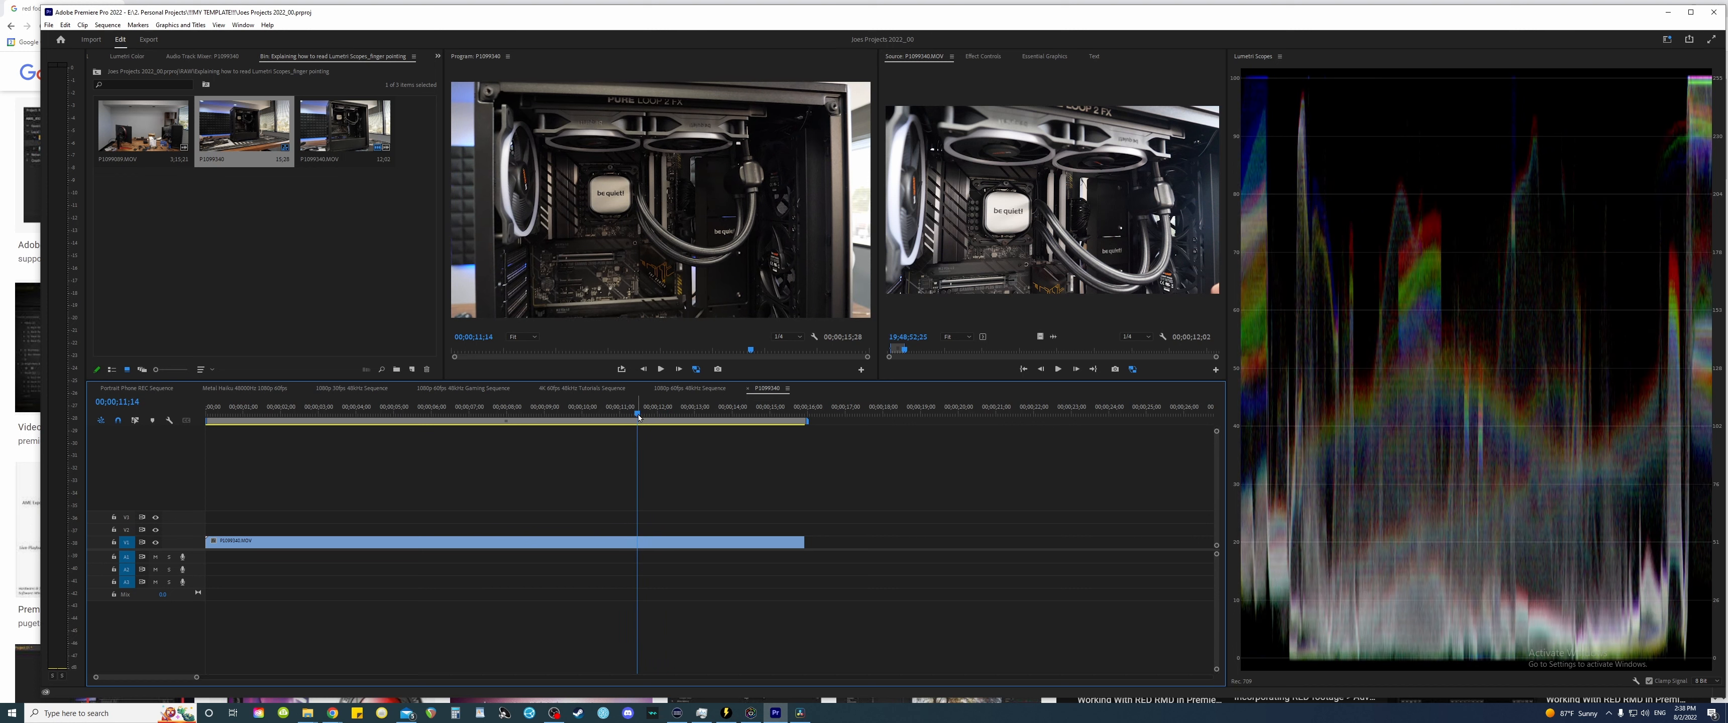
left_click_drag(638, 416, 705, 414)
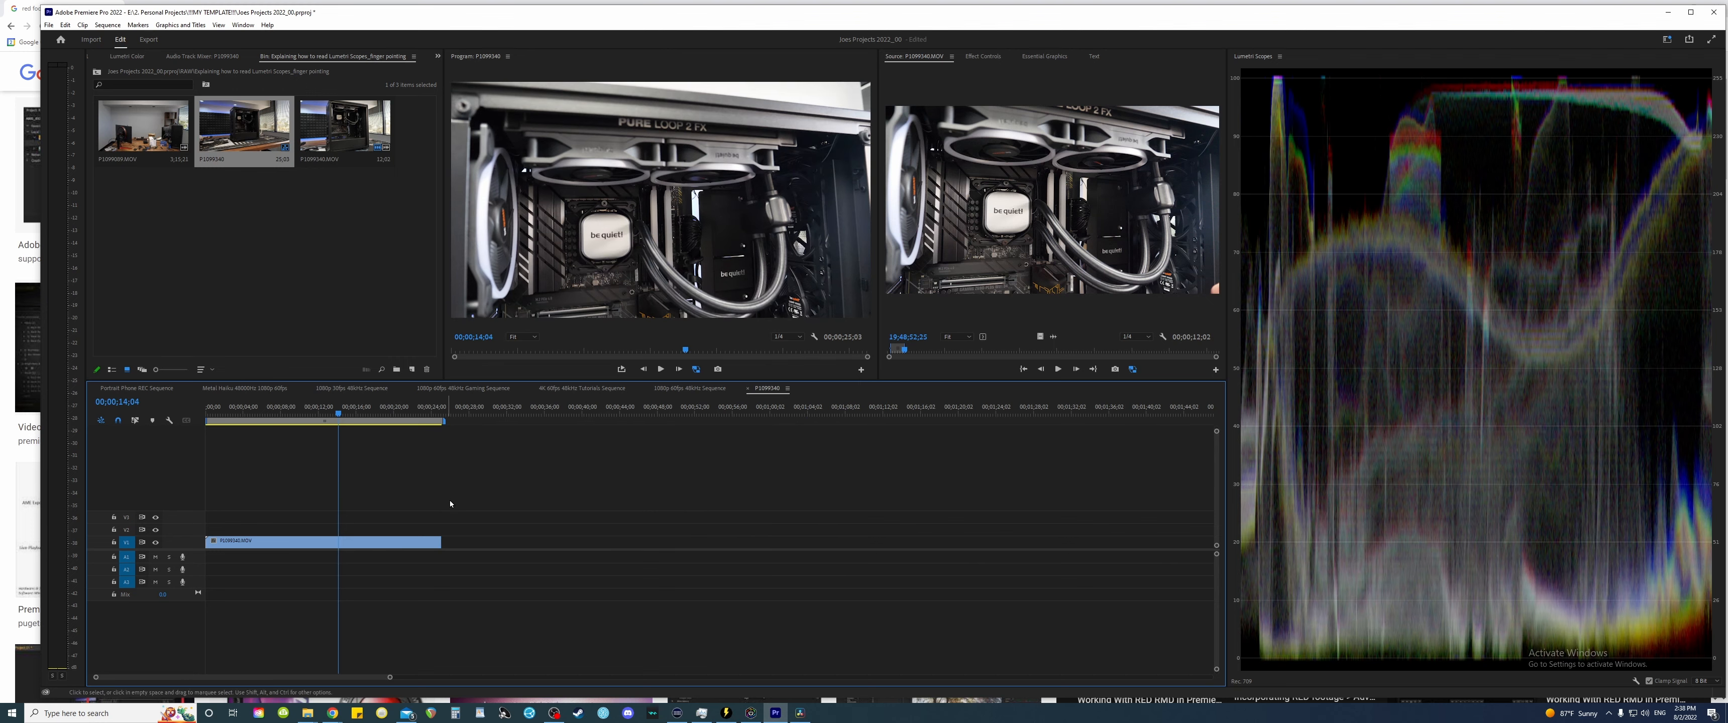
Step: Extend the end of the P1099340.MOV clip to about 00;01;20;10 and scrub through its footage
left_click_drag(441, 542, 960, 549)
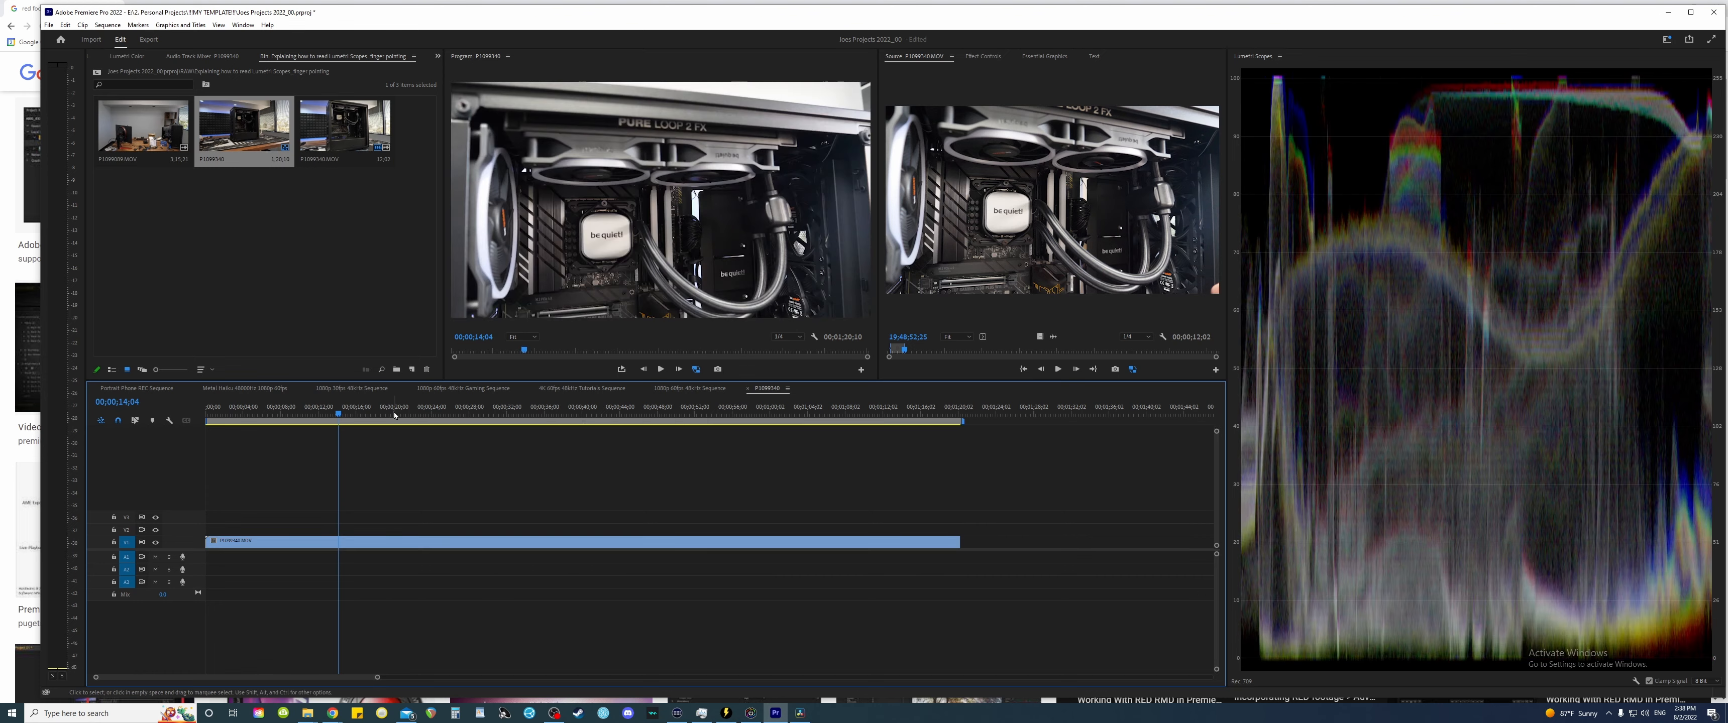
left_click(366, 413)
left_click_drag(375, 417, 420, 415)
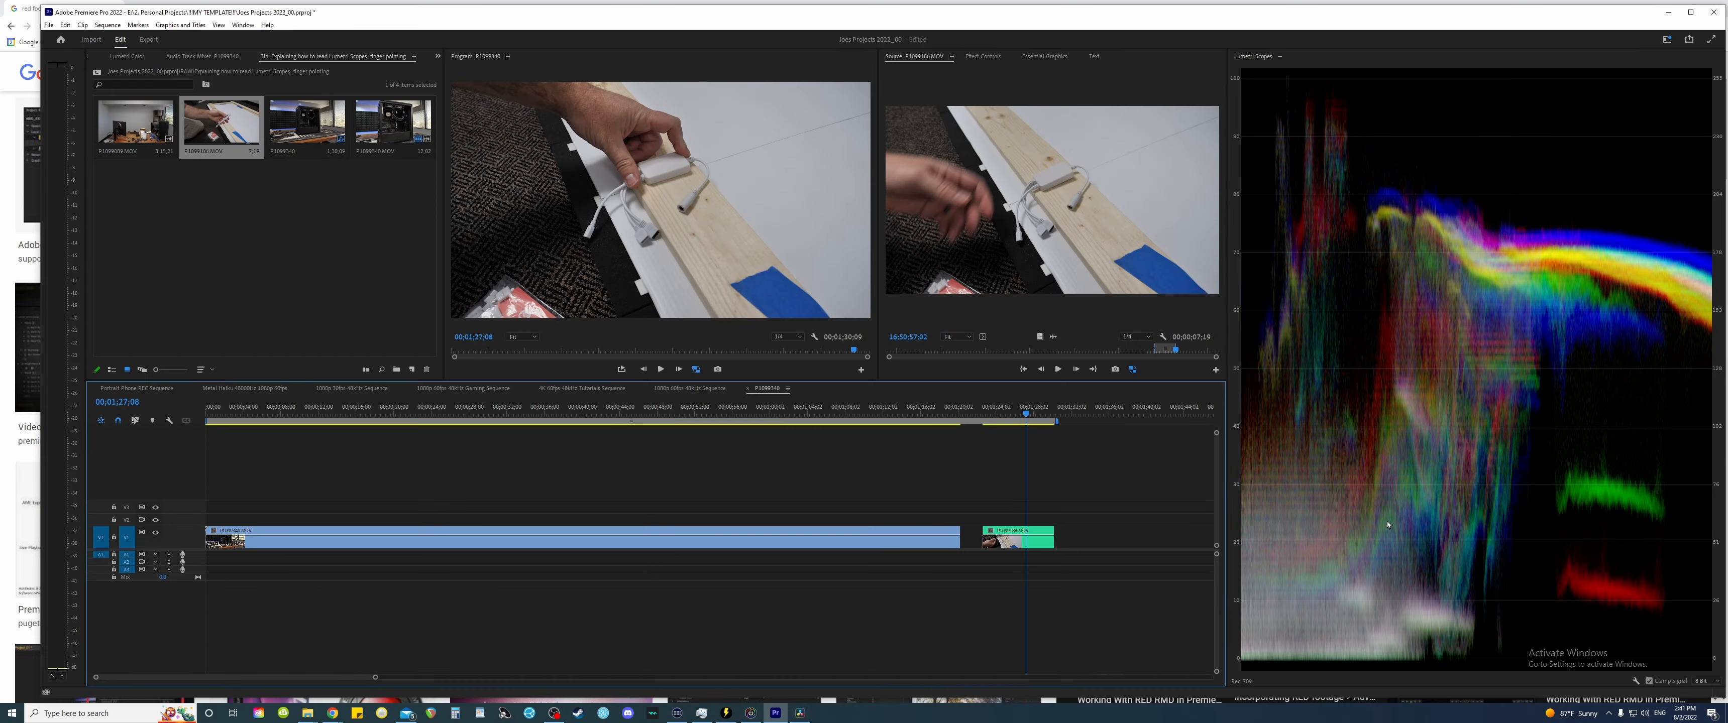
Step: Extend the end of the green P1099186.MOV clip so the sequence ends at about 00;01;44;27
left_click_drag(1025, 419, 1022, 418)
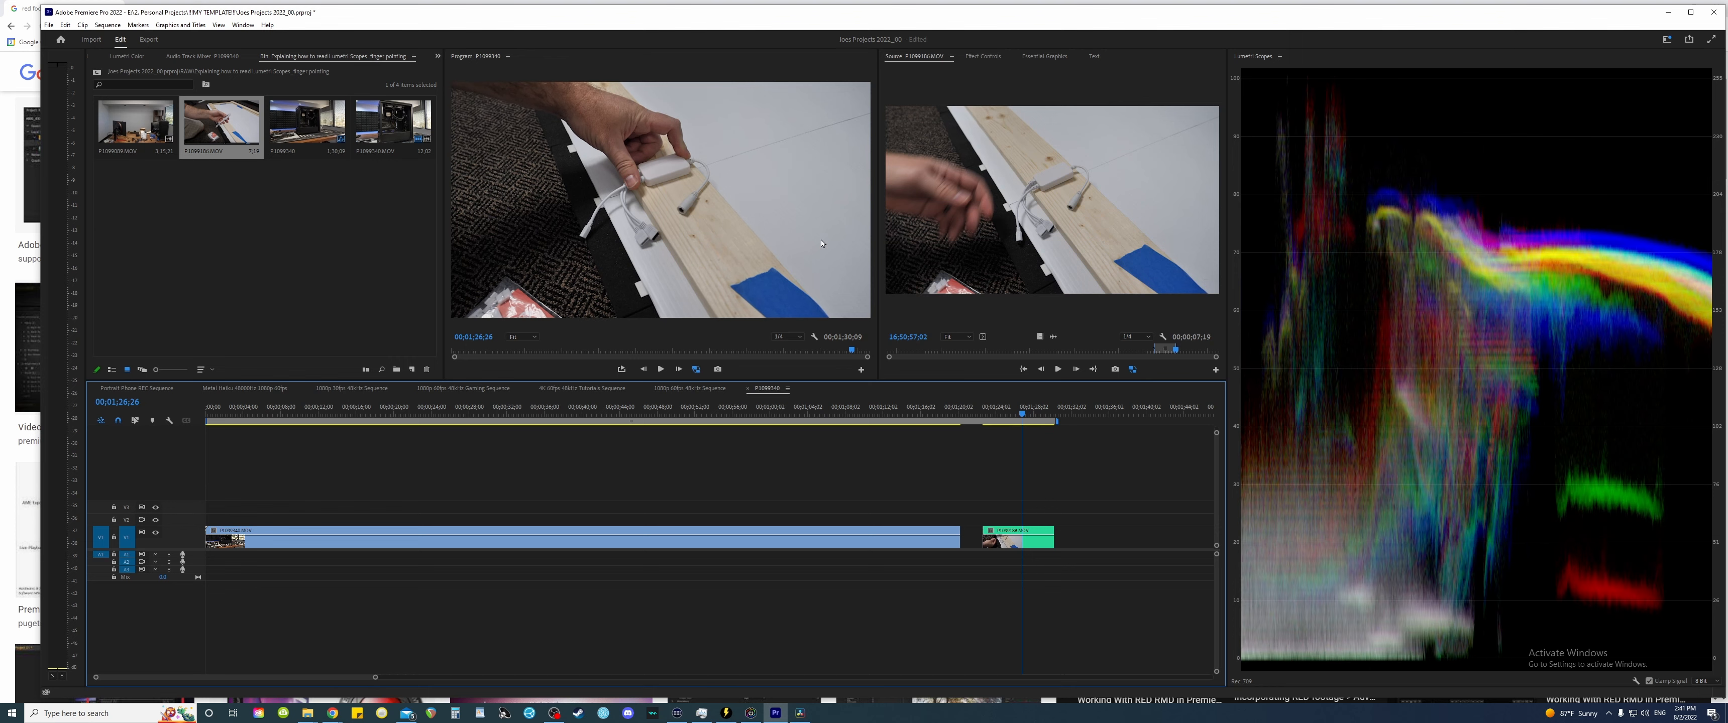
key("minus")
key("minus")
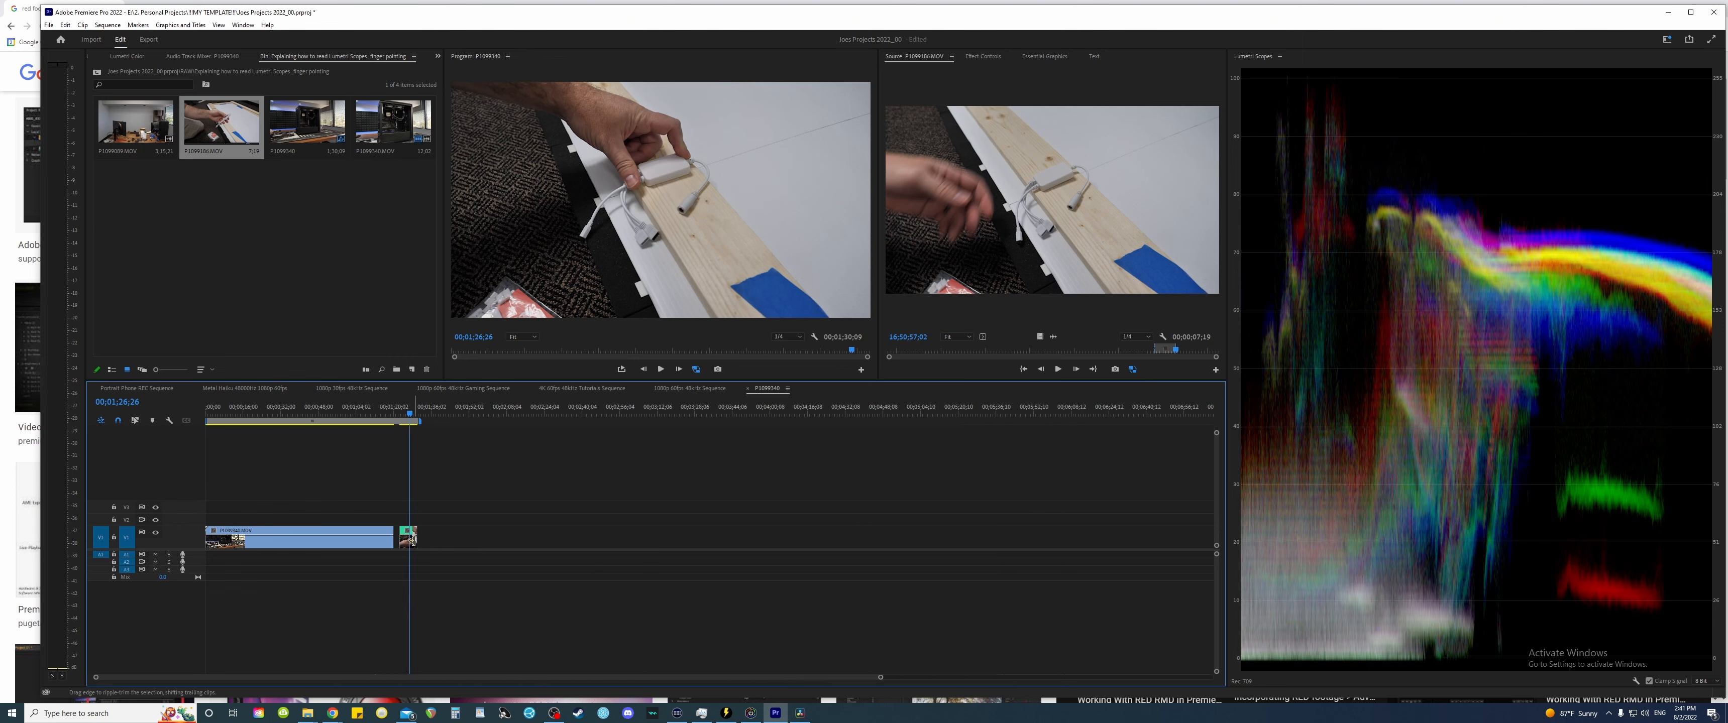
left_click_drag(416, 538, 824, 537)
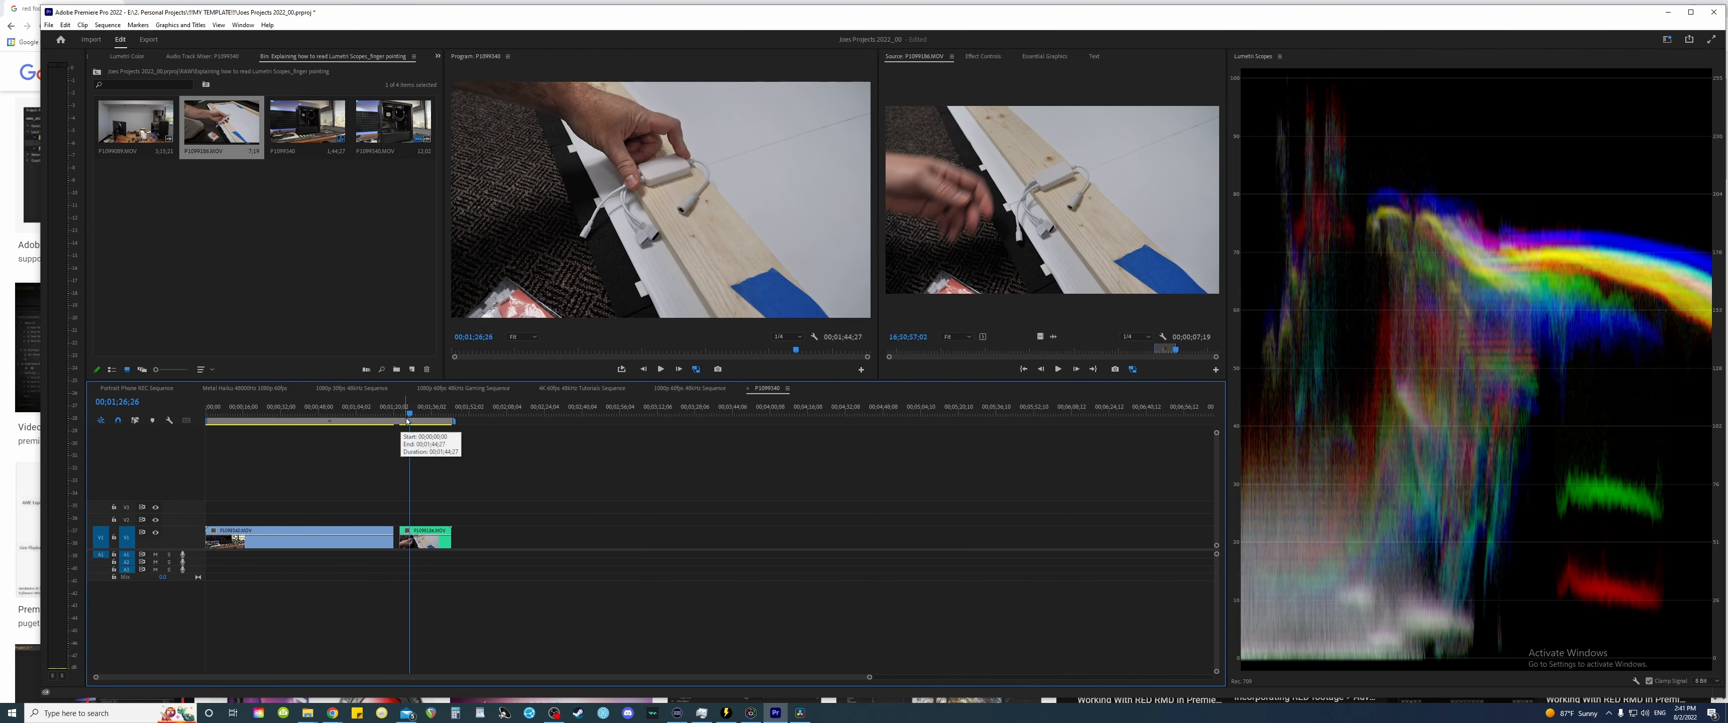
Step: Compare the scopes for the LED strip clip and the part of the computer clip showing the pointing finger
left_click(436, 411)
left_click(295, 413)
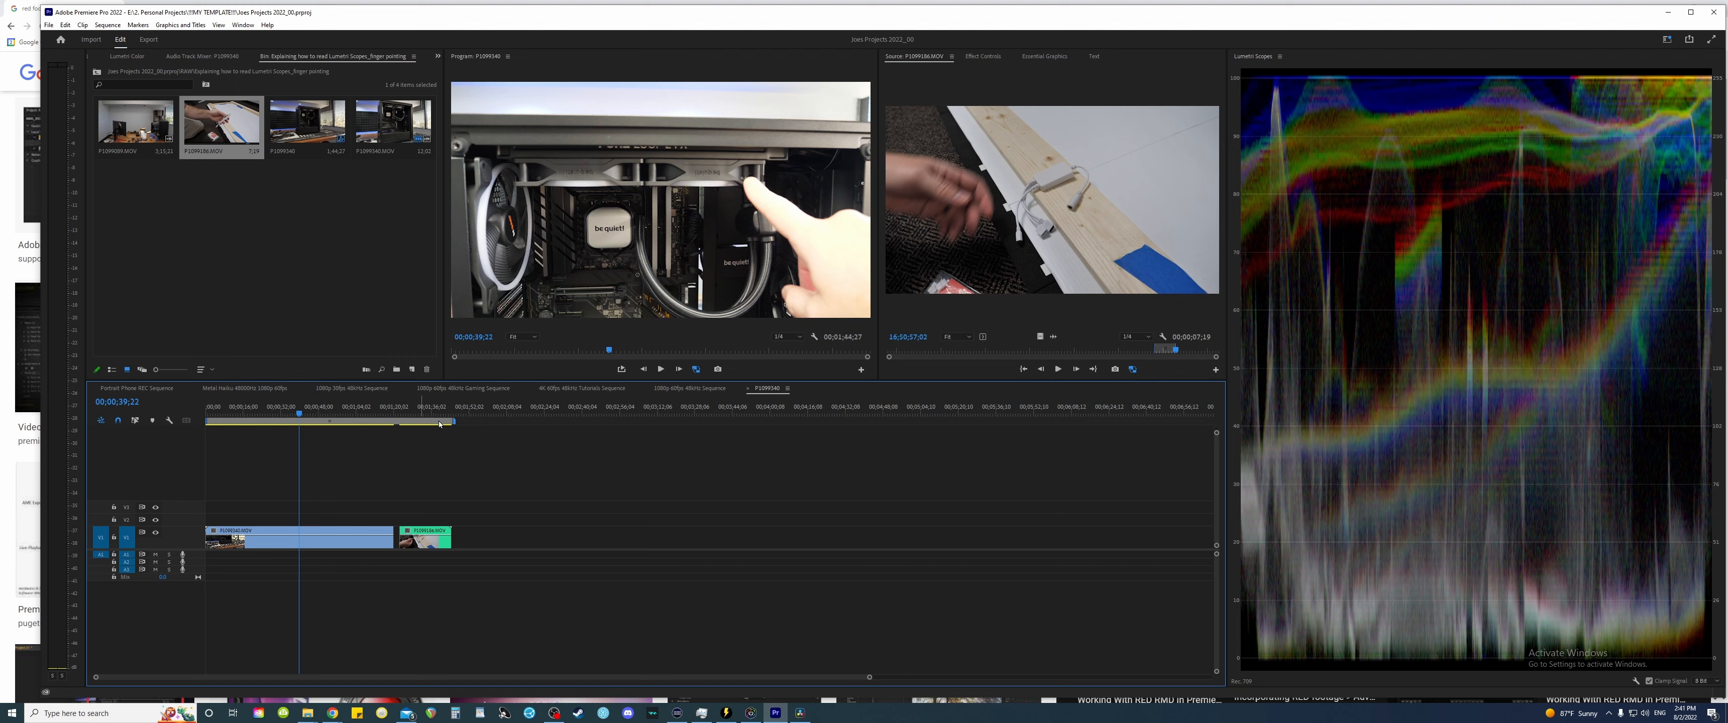
left_click(422, 406)
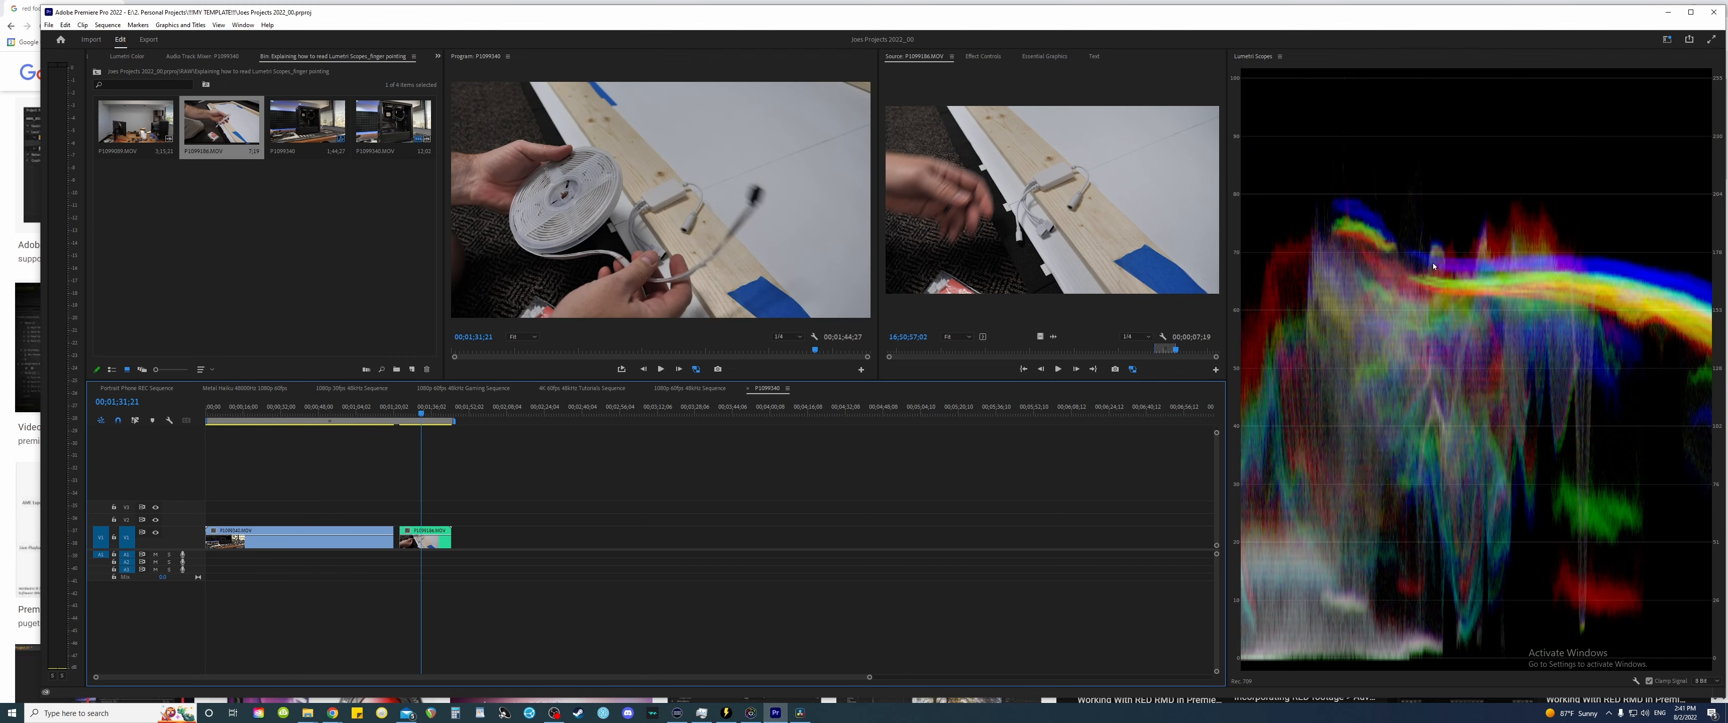
Step: Raise the exposure of the P1099186.MOV clip slightly in Lumetri Color
left_click(424, 538)
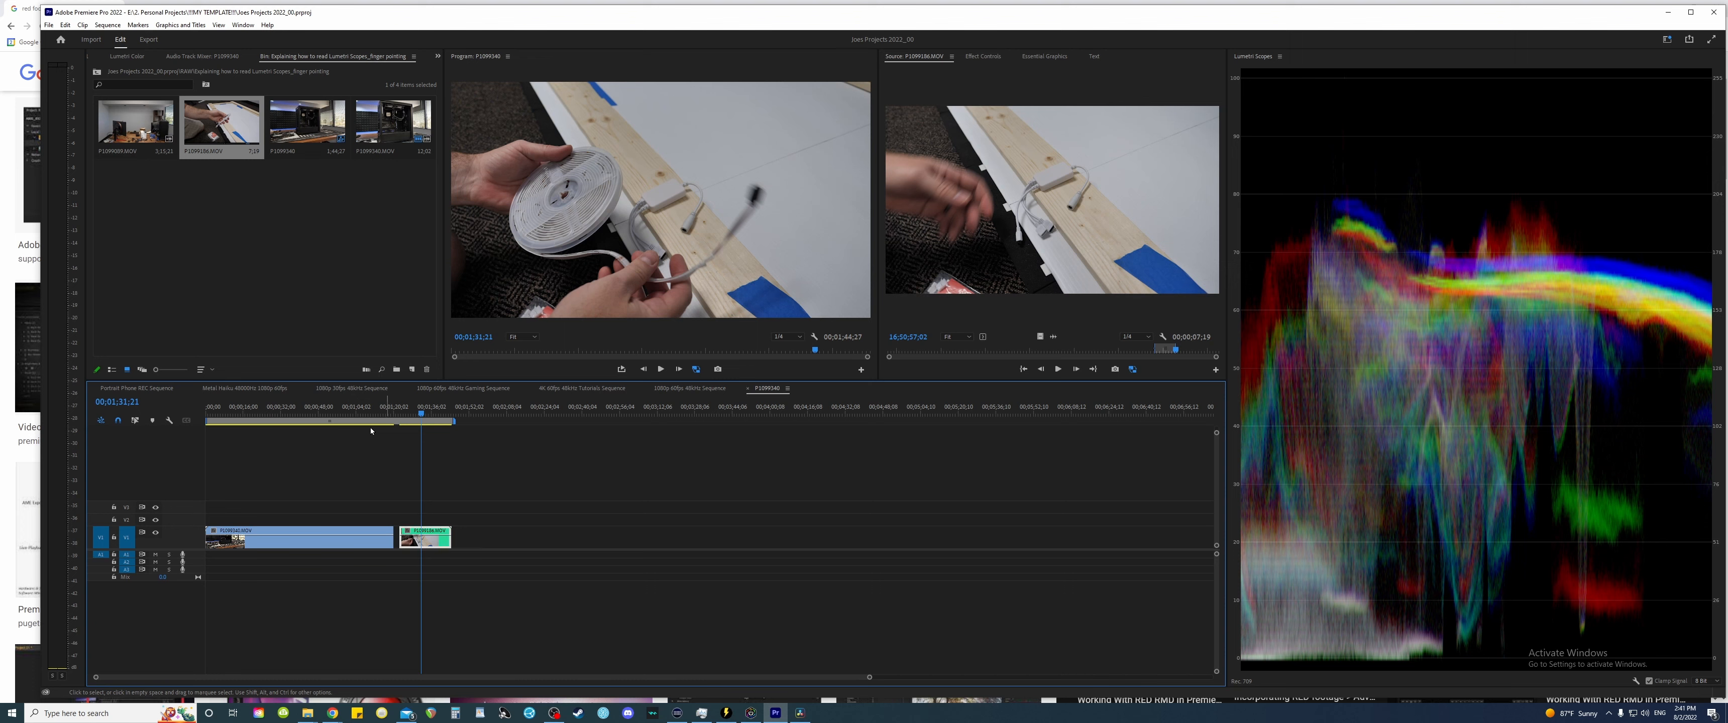
left_click(126, 56)
left_click_drag(276, 247, 291, 248)
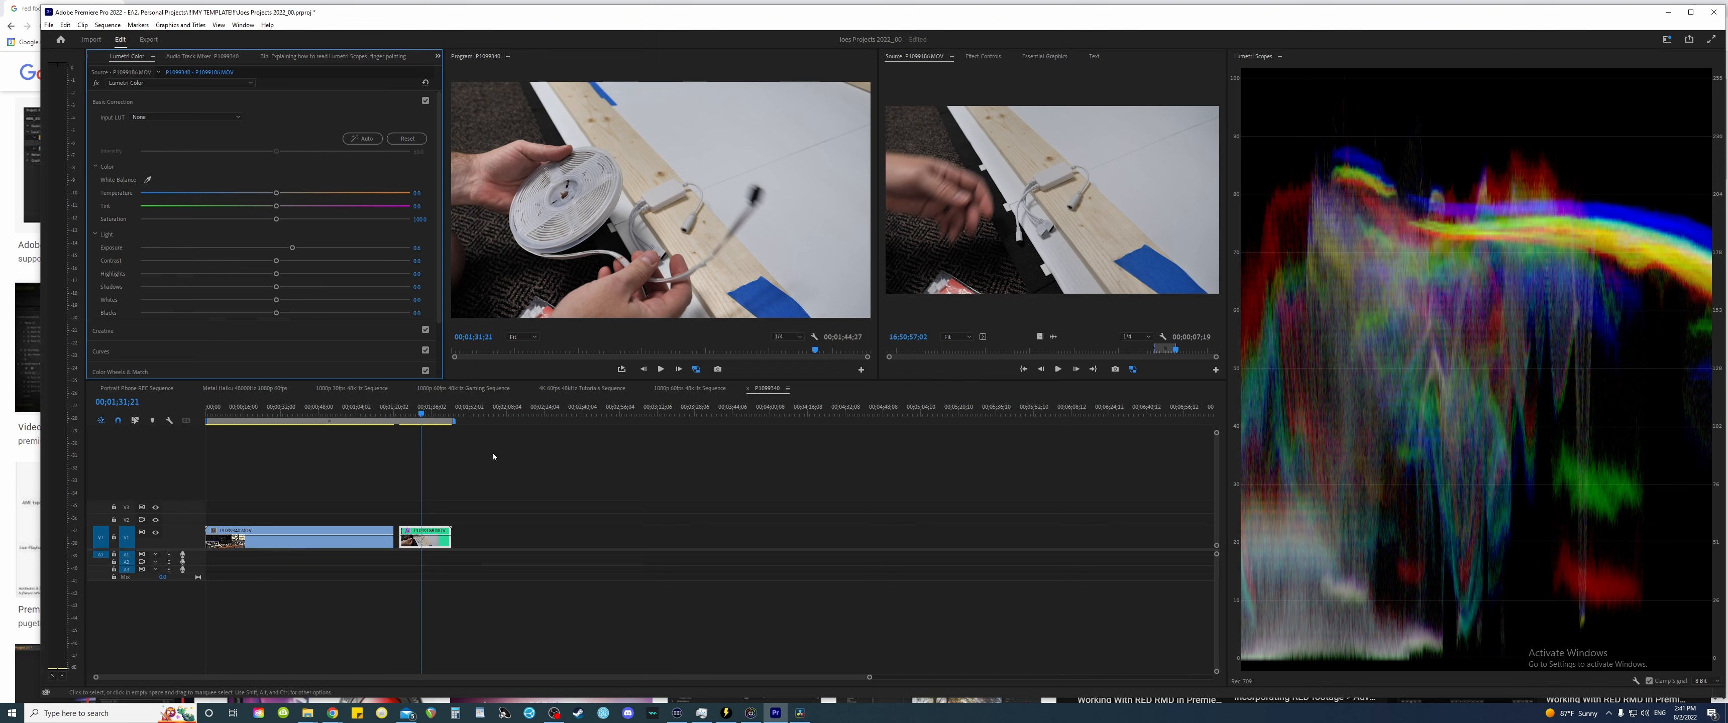
Step: Examine the computer clip's waveform at several points, including about 5 and 14 seconds
left_click(300, 406)
mouse_move(362, 471)
left_mouse_down()
mouse_move(324, 578)
mouse_move(360, 459)
left_mouse_up()
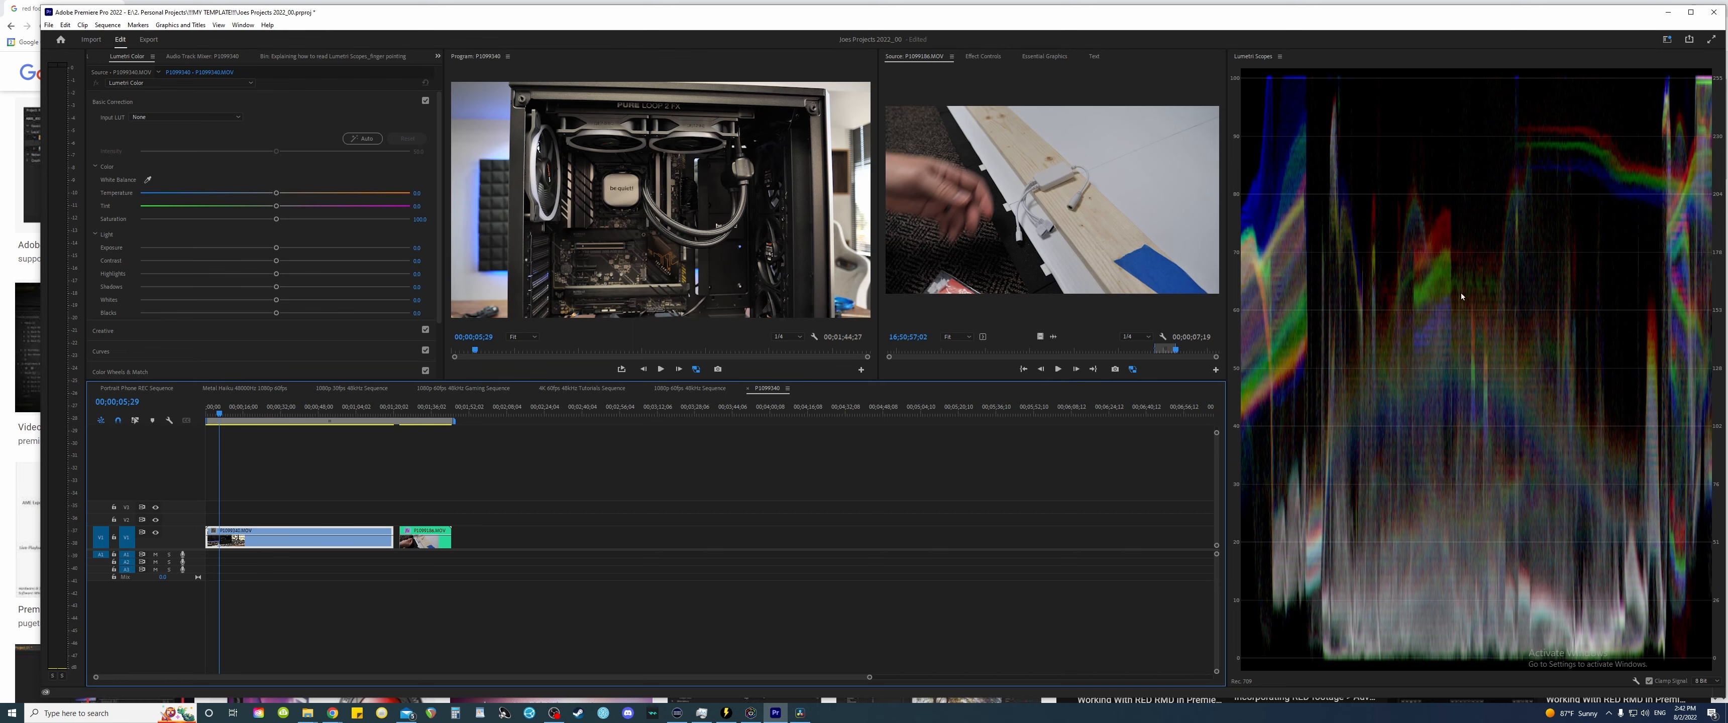
left_click_drag(232, 414, 240, 415)
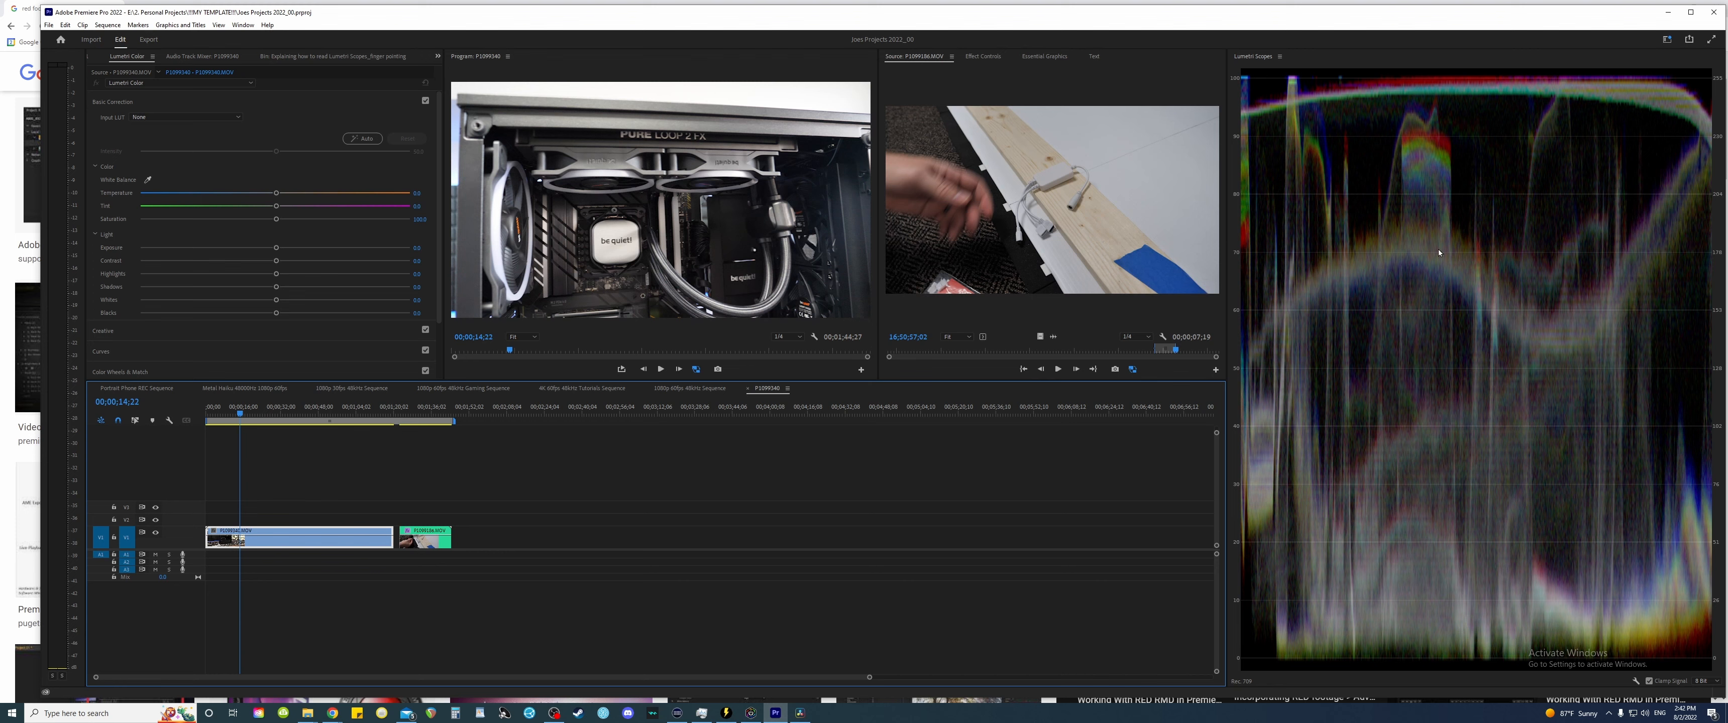
Step: Set the P1099186.MOV clip's exposure to 1.1 and compare the picture with Basic Correction off and on
left_click(429, 411)
left_click(437, 544)
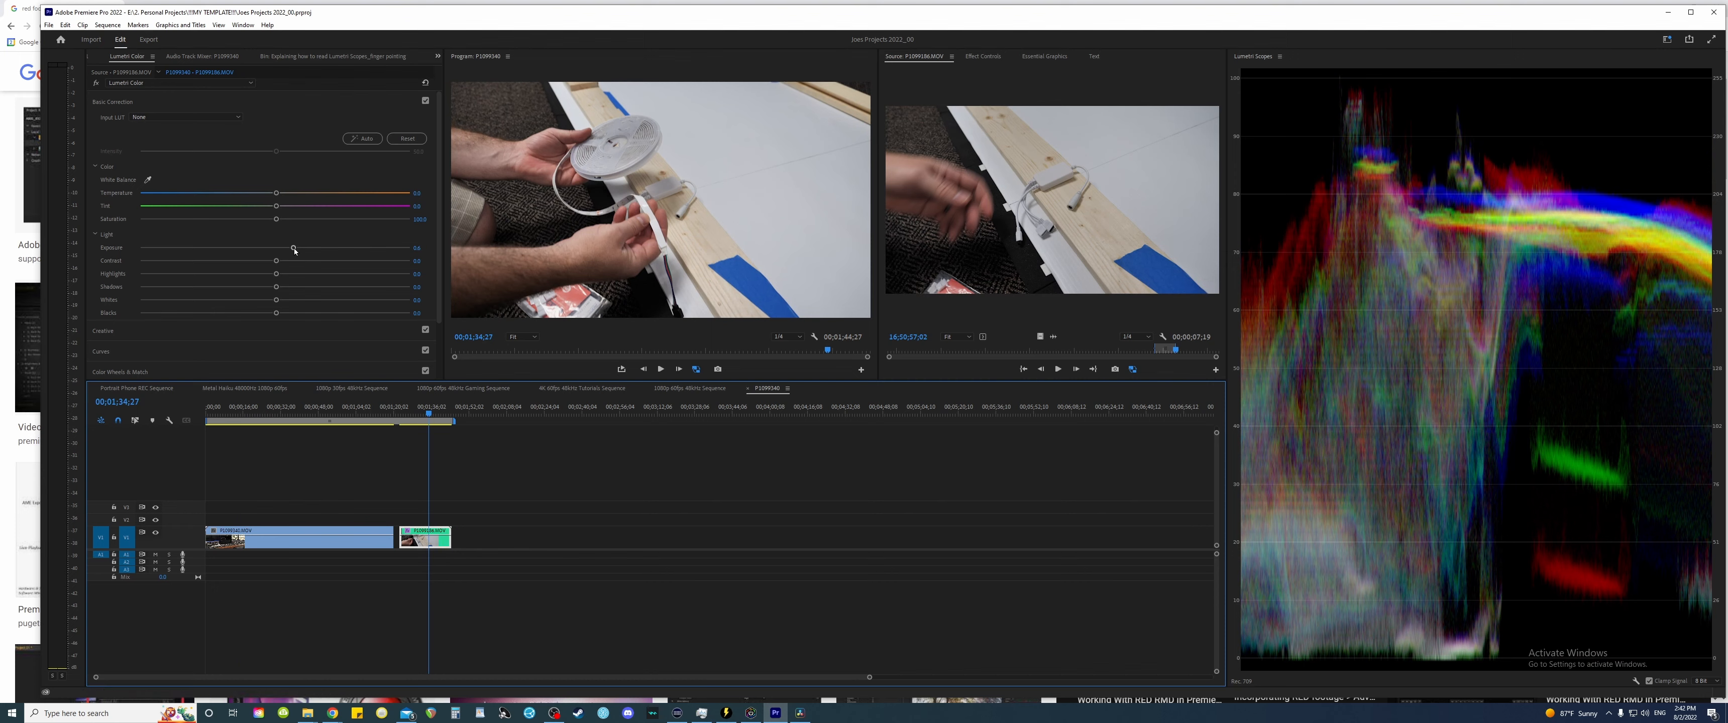
left_click_drag(294, 248, 276, 249)
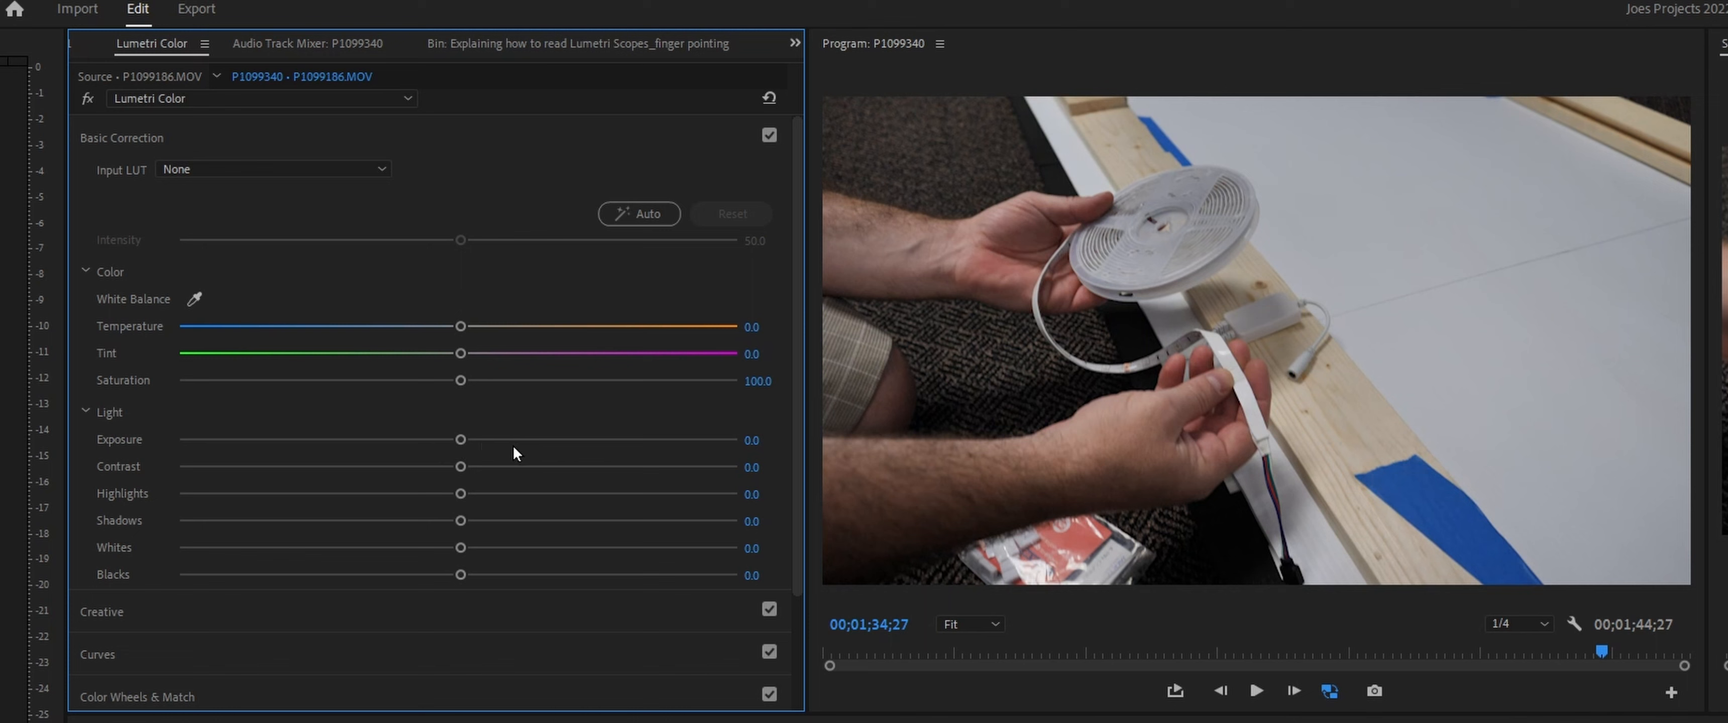
left_click_drag(461, 440, 519, 444)
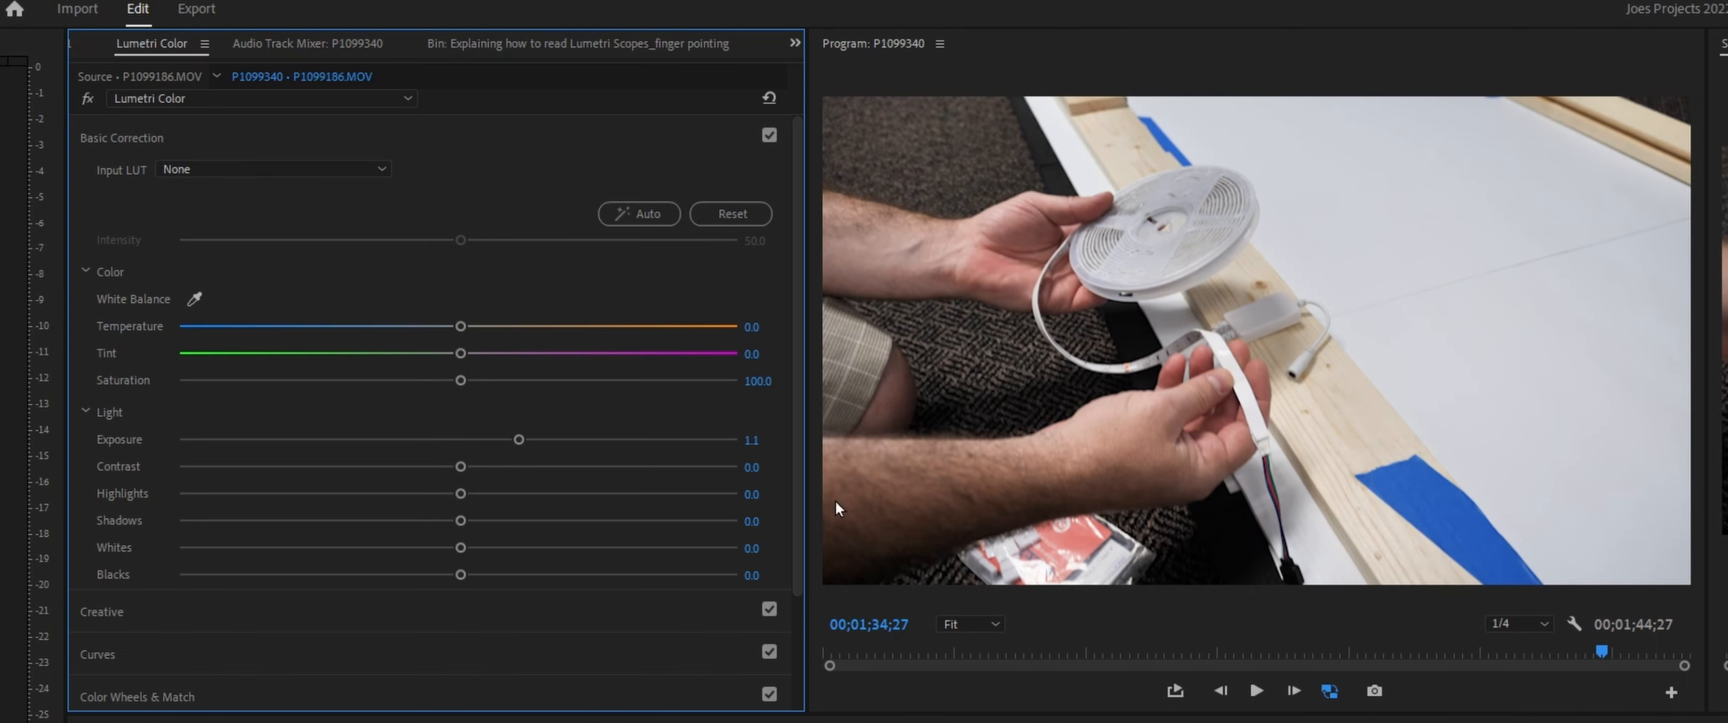
left_click(770, 135)
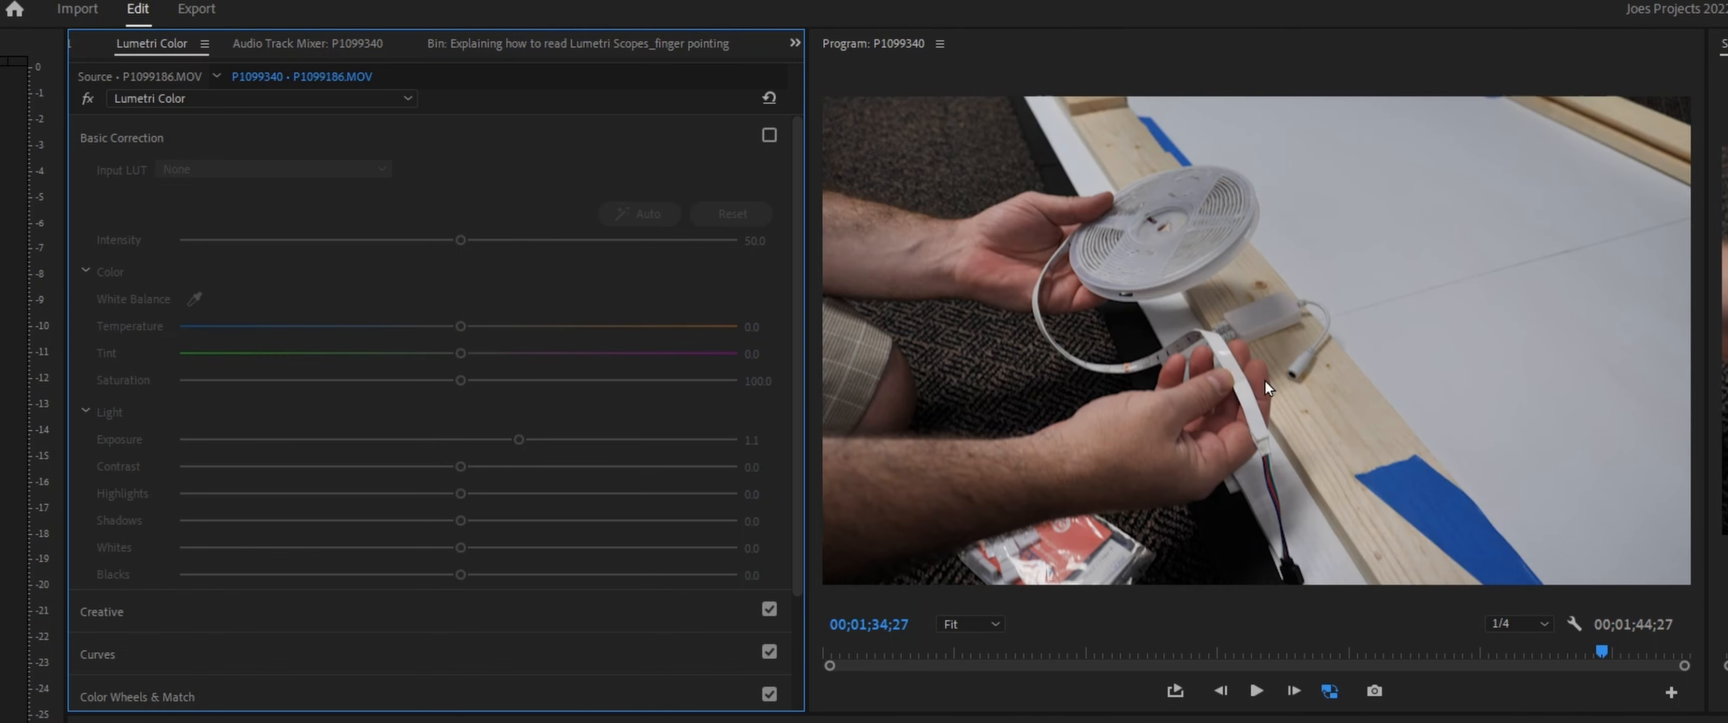
left_click(770, 136)
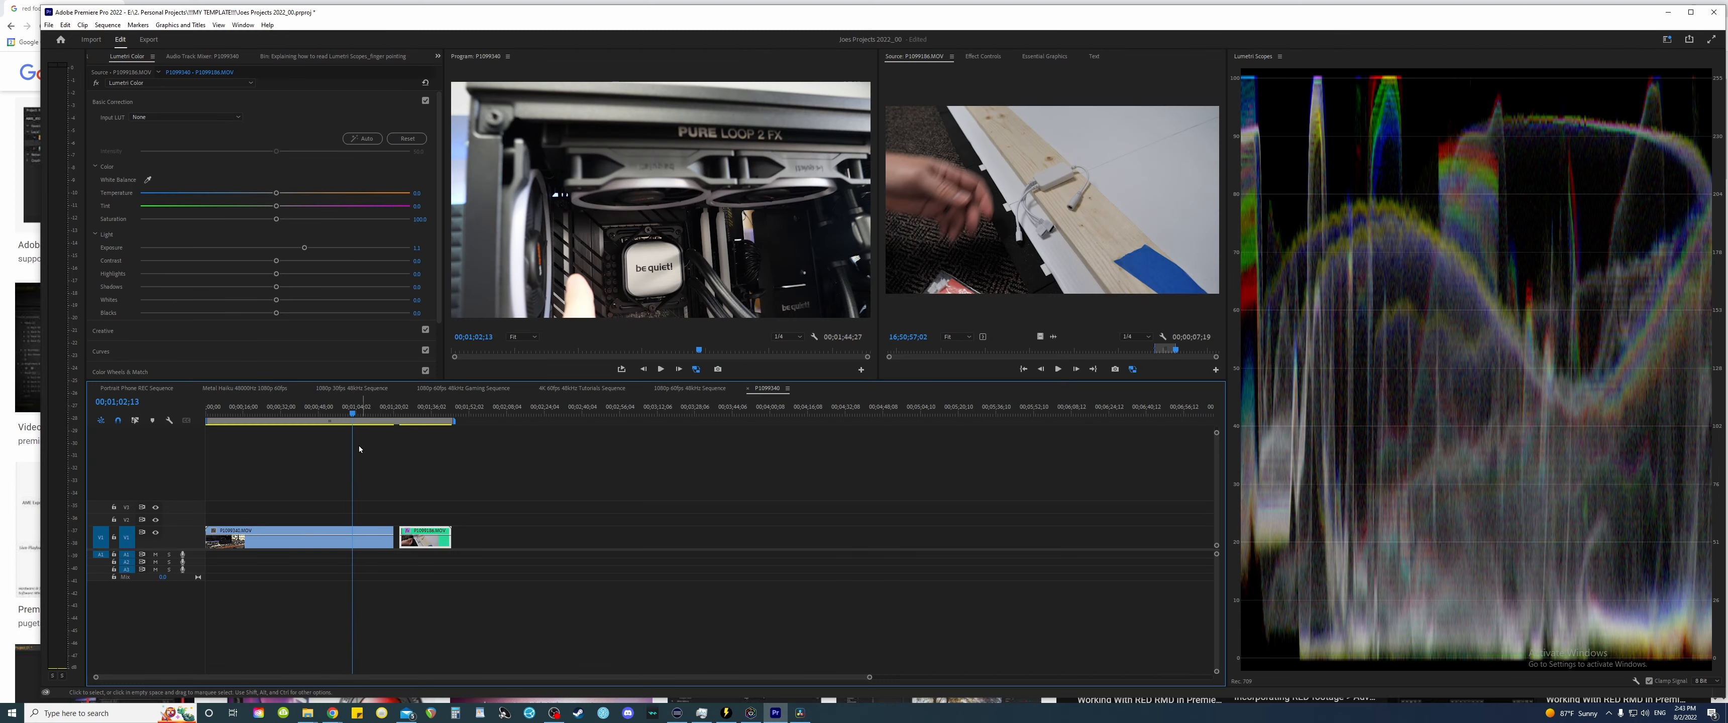
Step: Set the P1099340.MOV clip's exposure to -0.3 while viewing the pointing finger frame at 00;00;42;02
key("j")
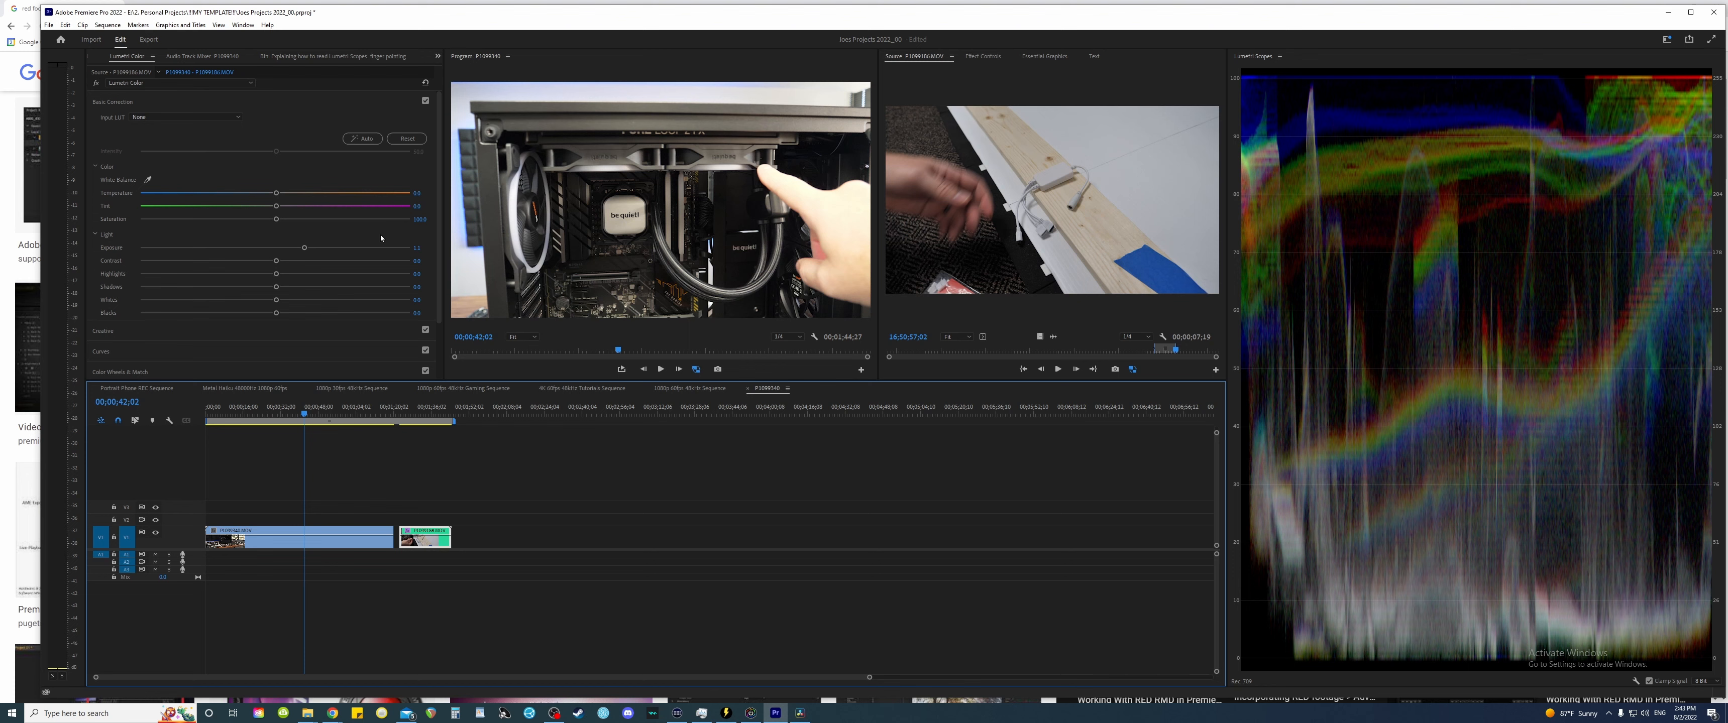
key("d")
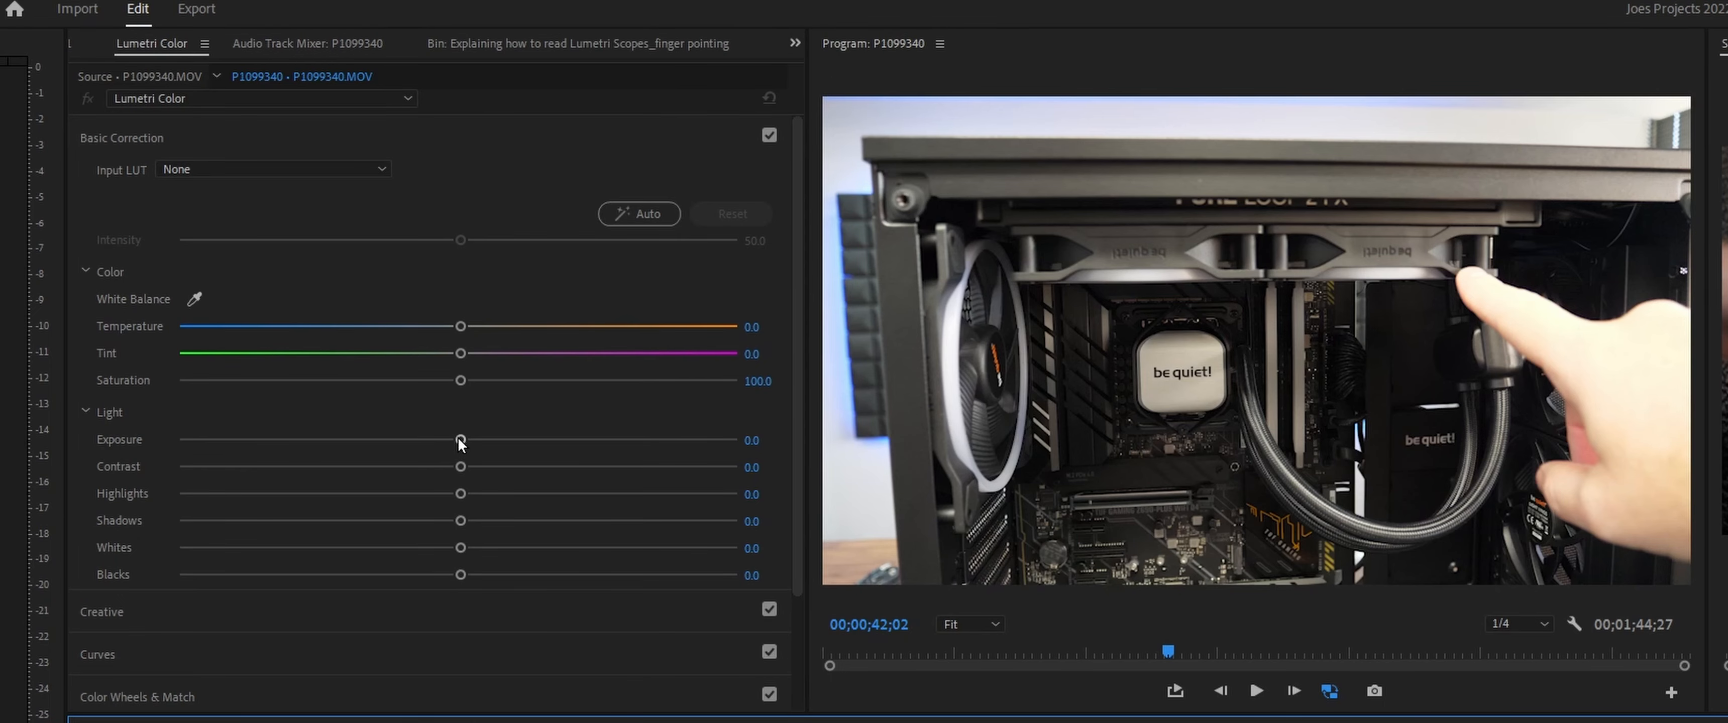
left_click_drag(460, 441, 443, 441)
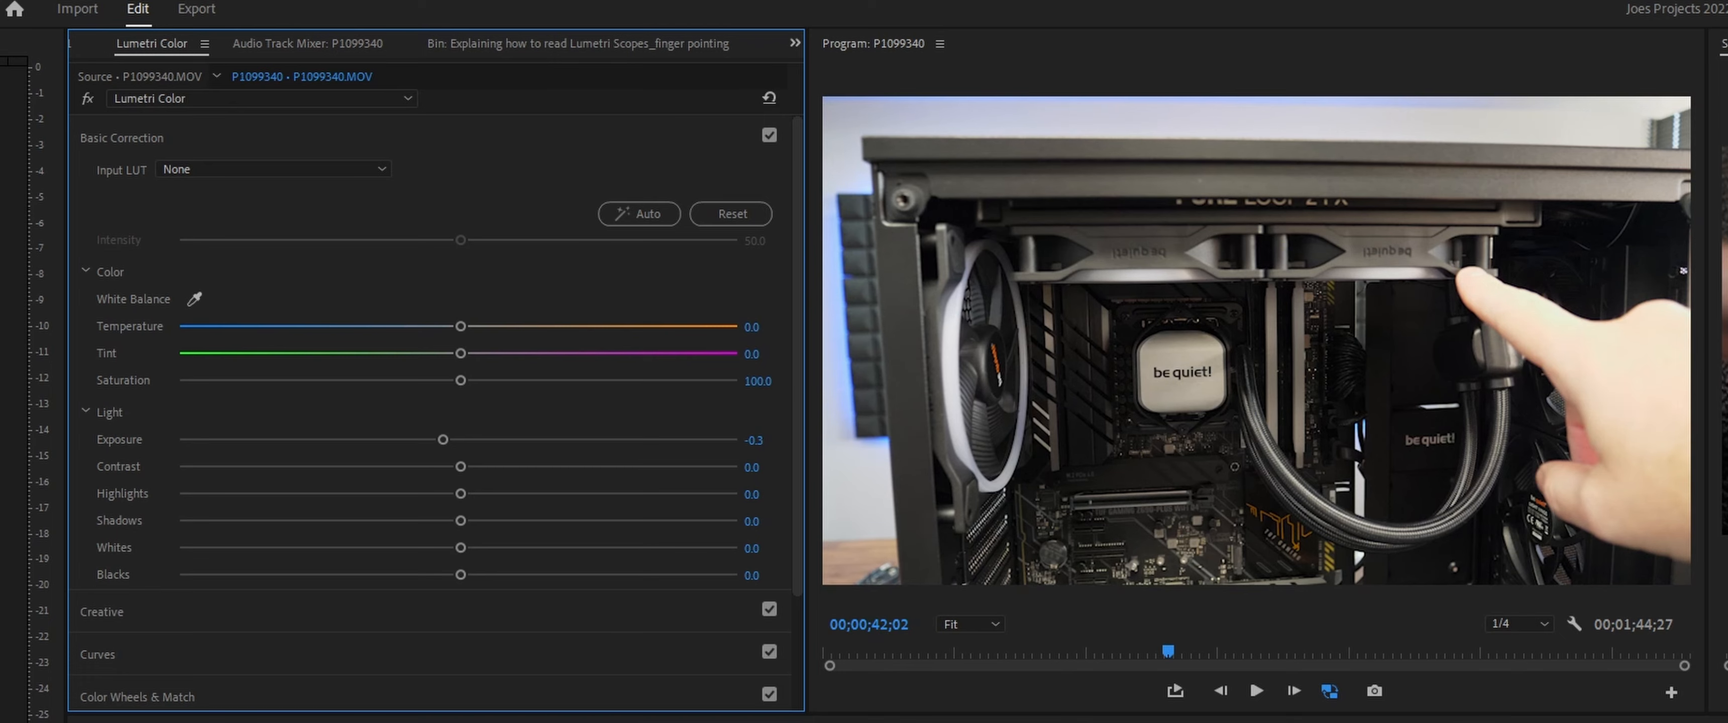
Step: Compare the computer clip with Basic Correction off and on, and reset its exposure to 0.0
left_click(770, 135)
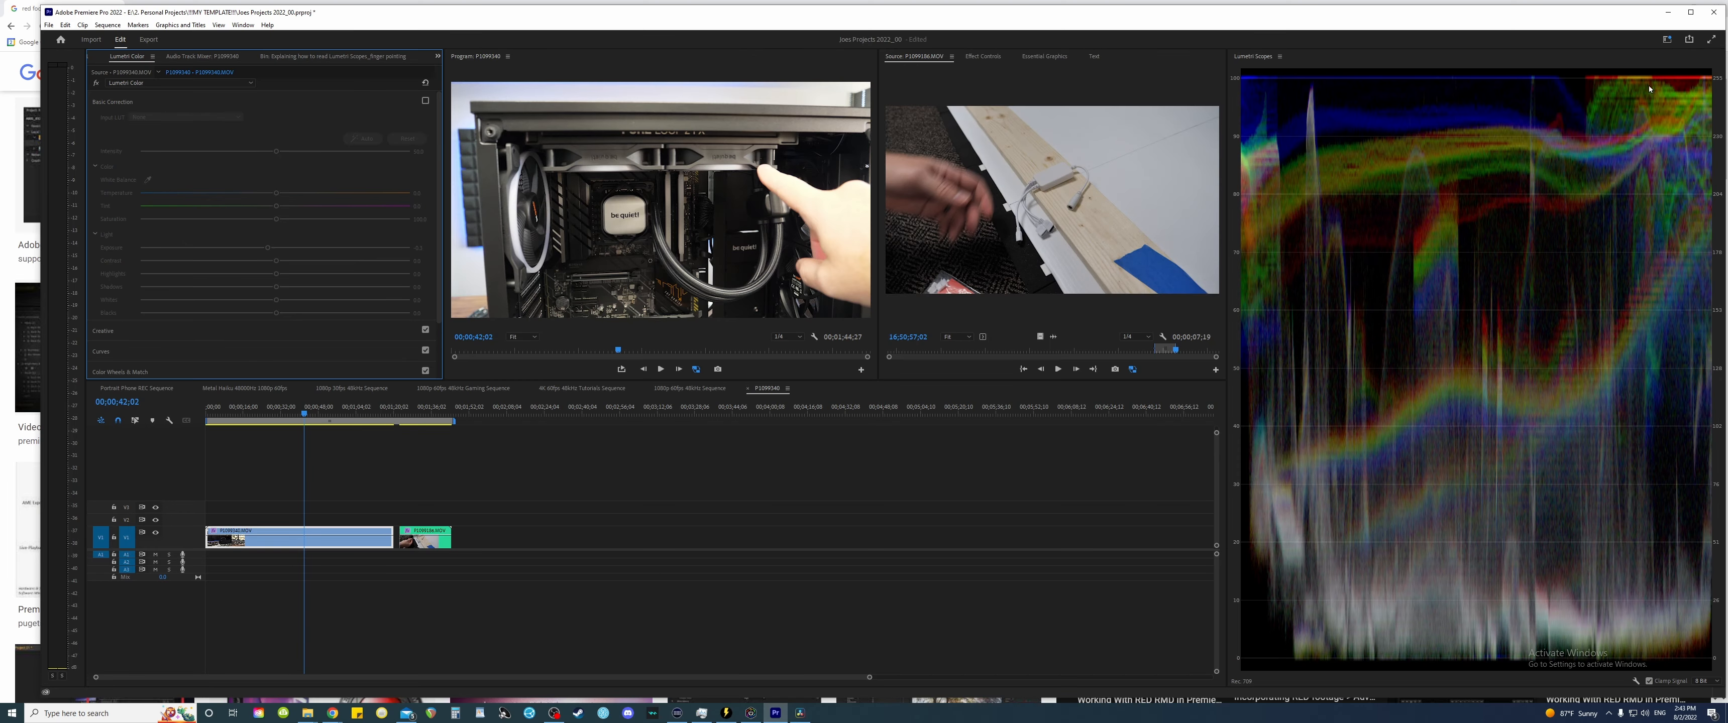
key("ctrl+s")
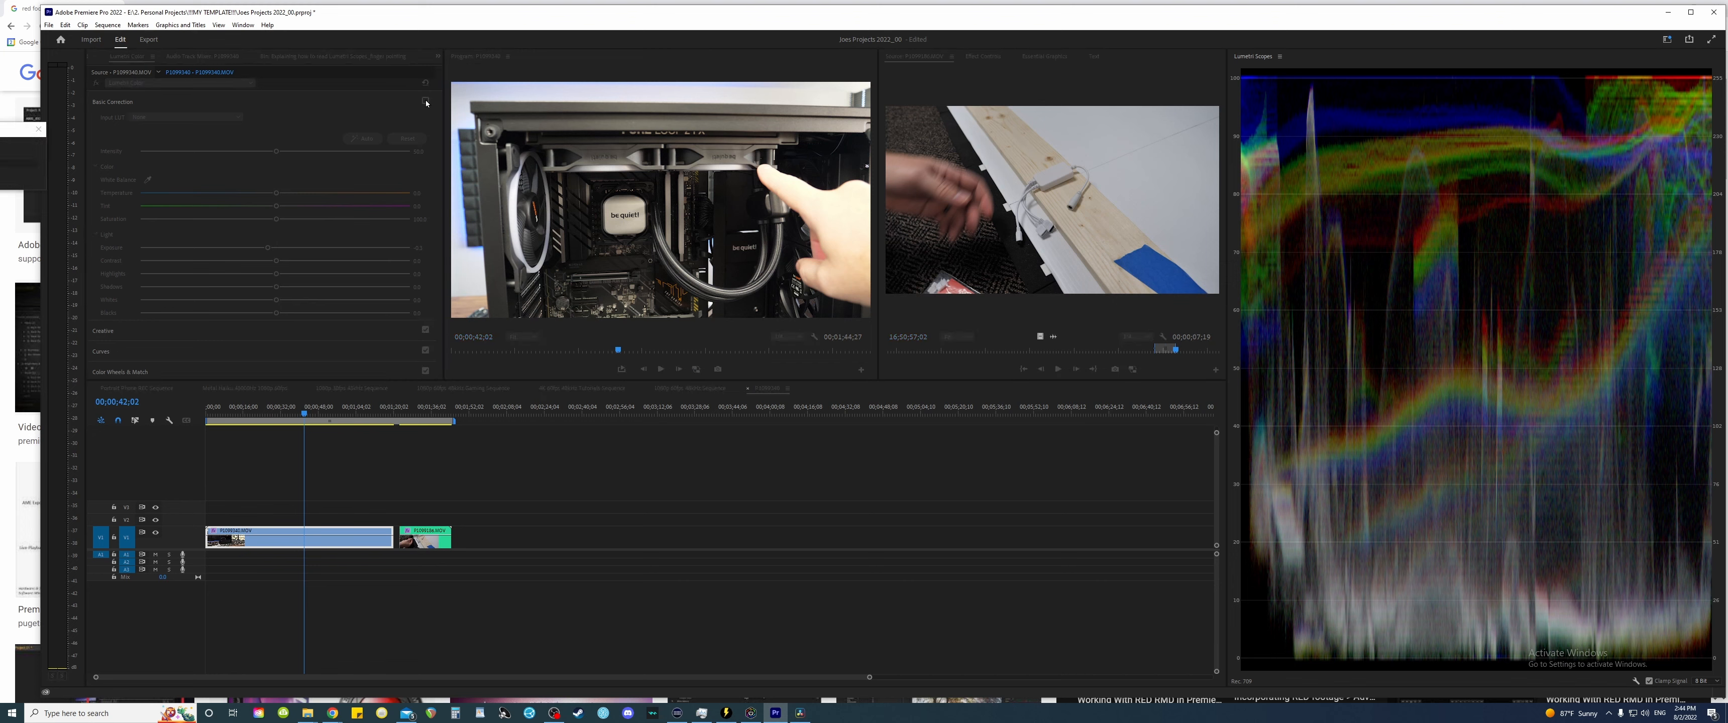
left_click(425, 102)
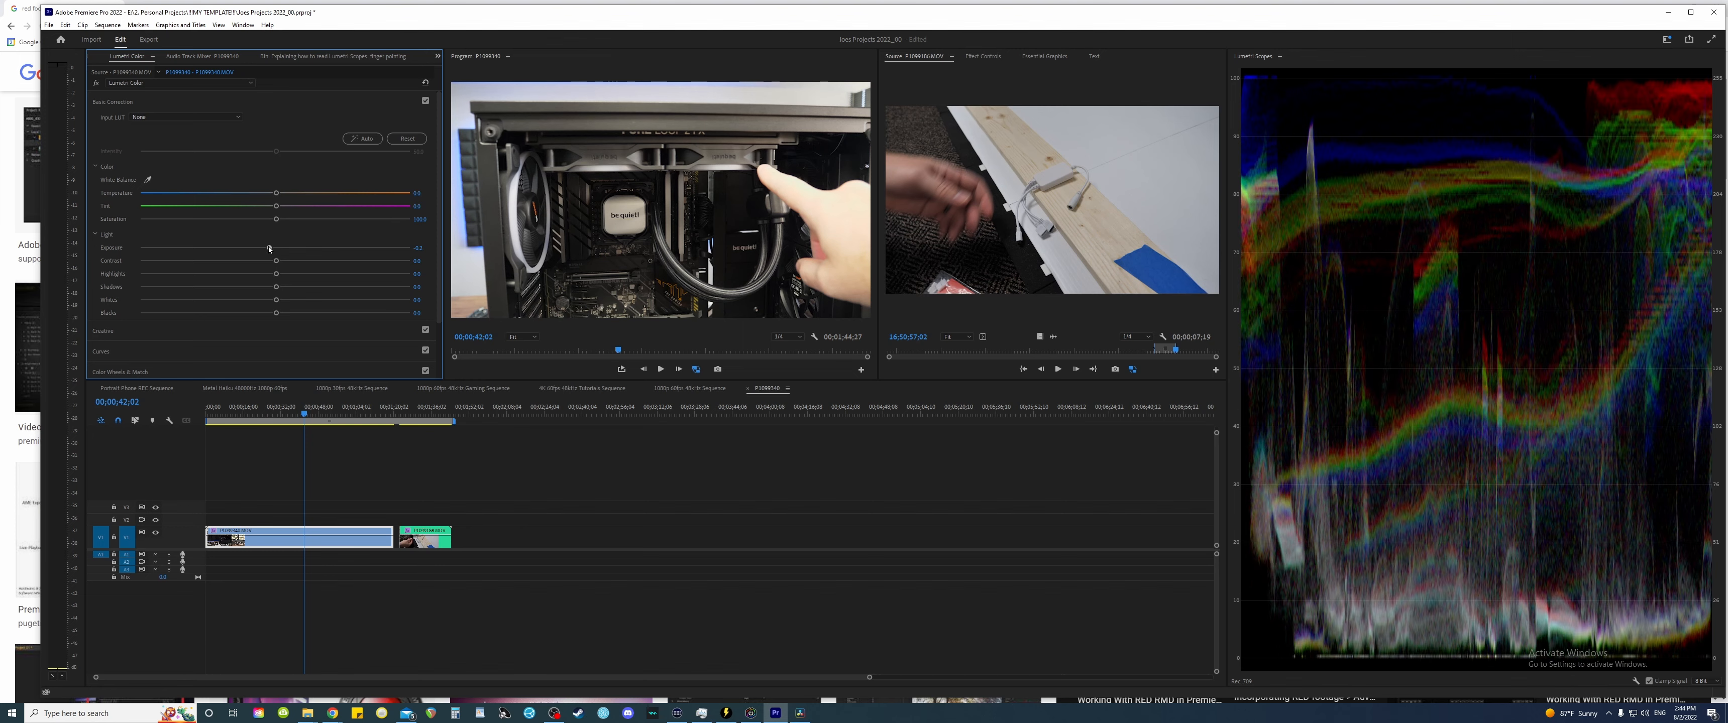
double_click(269, 248)
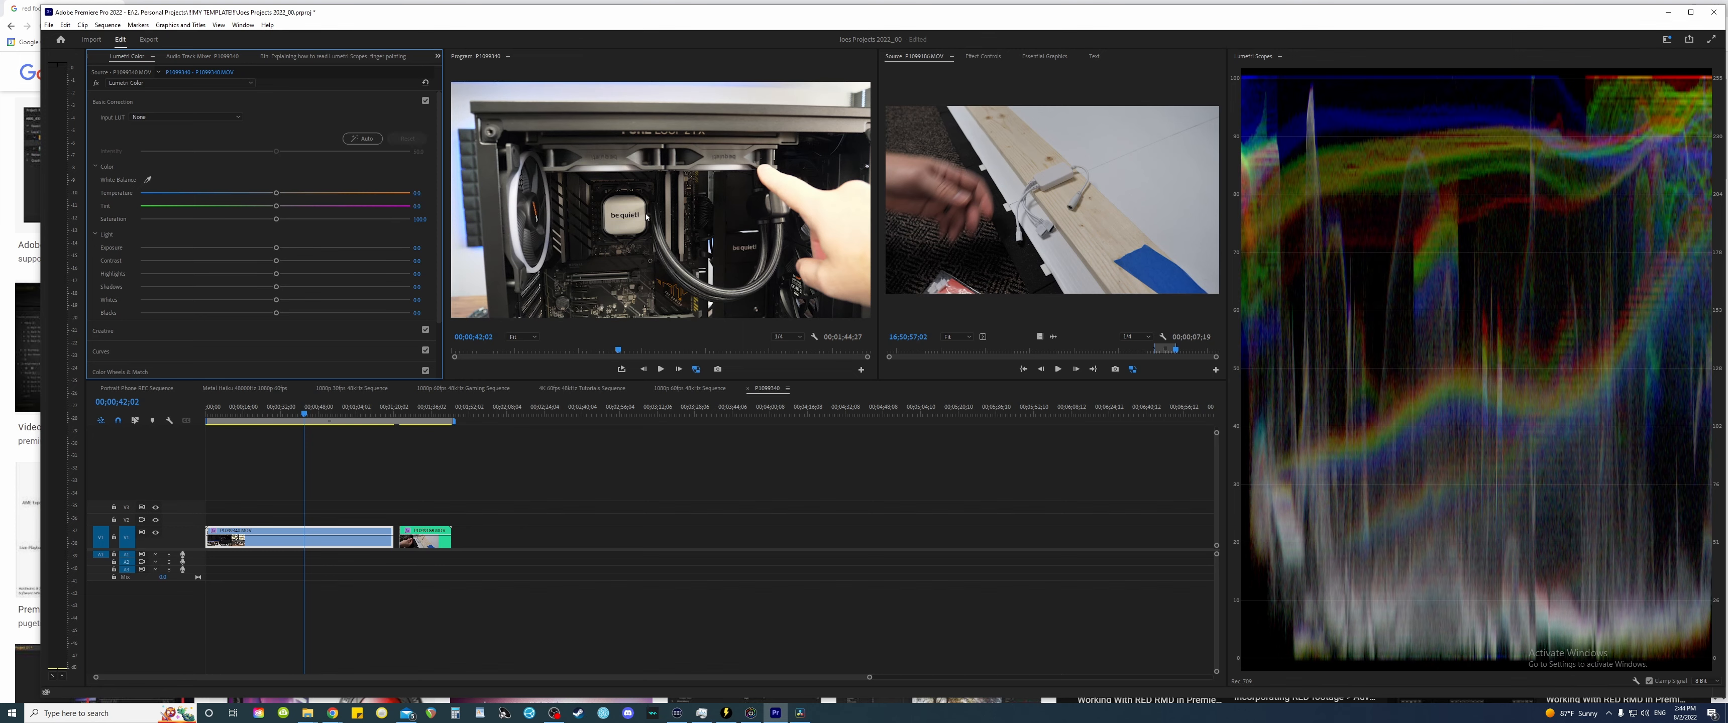
Step: Correct the P1099340.MOV clip's light with exposure at -0.2, highlights at -59.1 and shadows at 35.3
left_click_drag(276, 247, 267, 248)
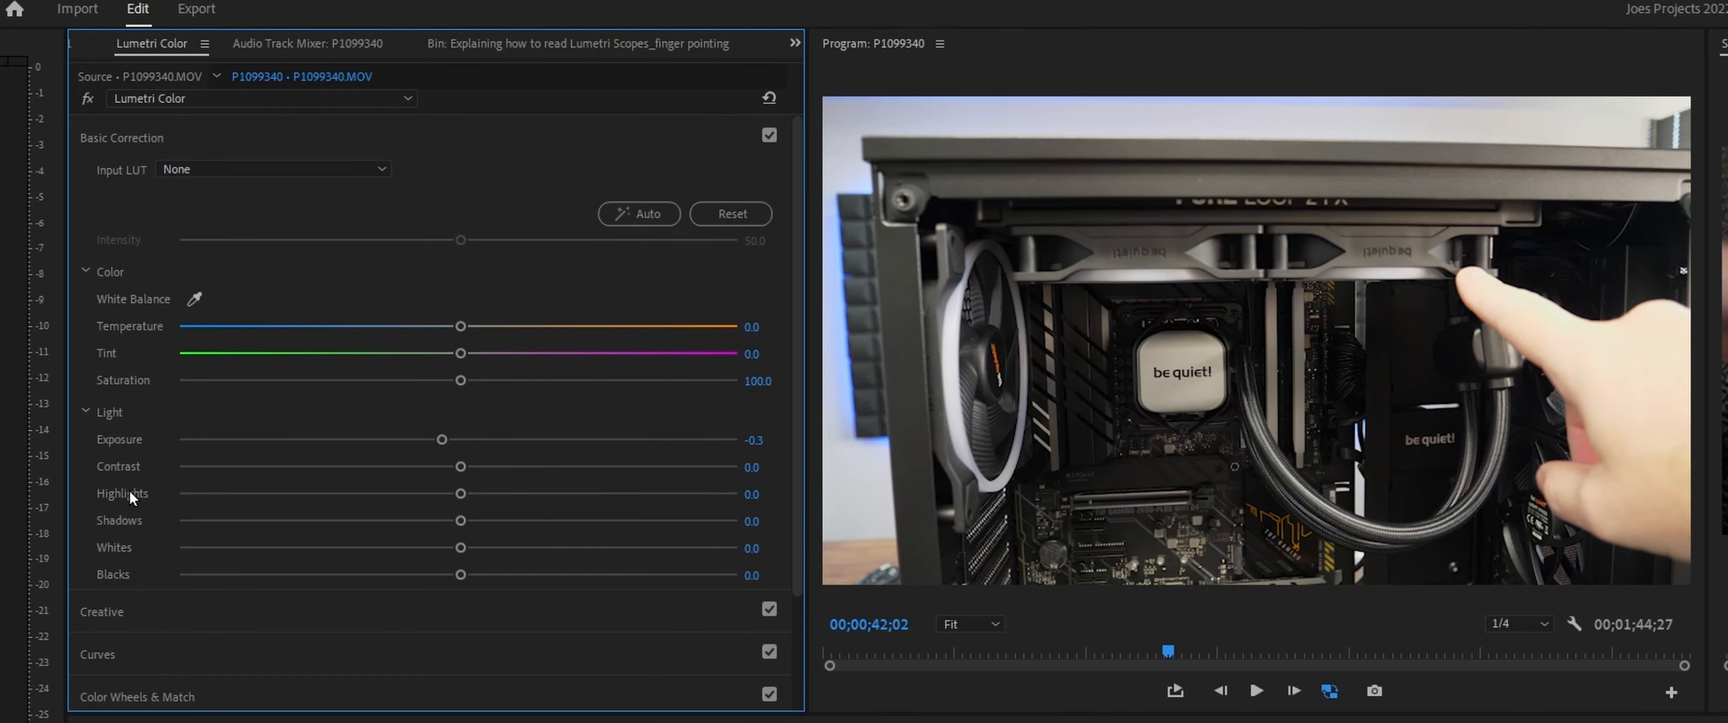
left_click_drag(460, 494, 294, 497)
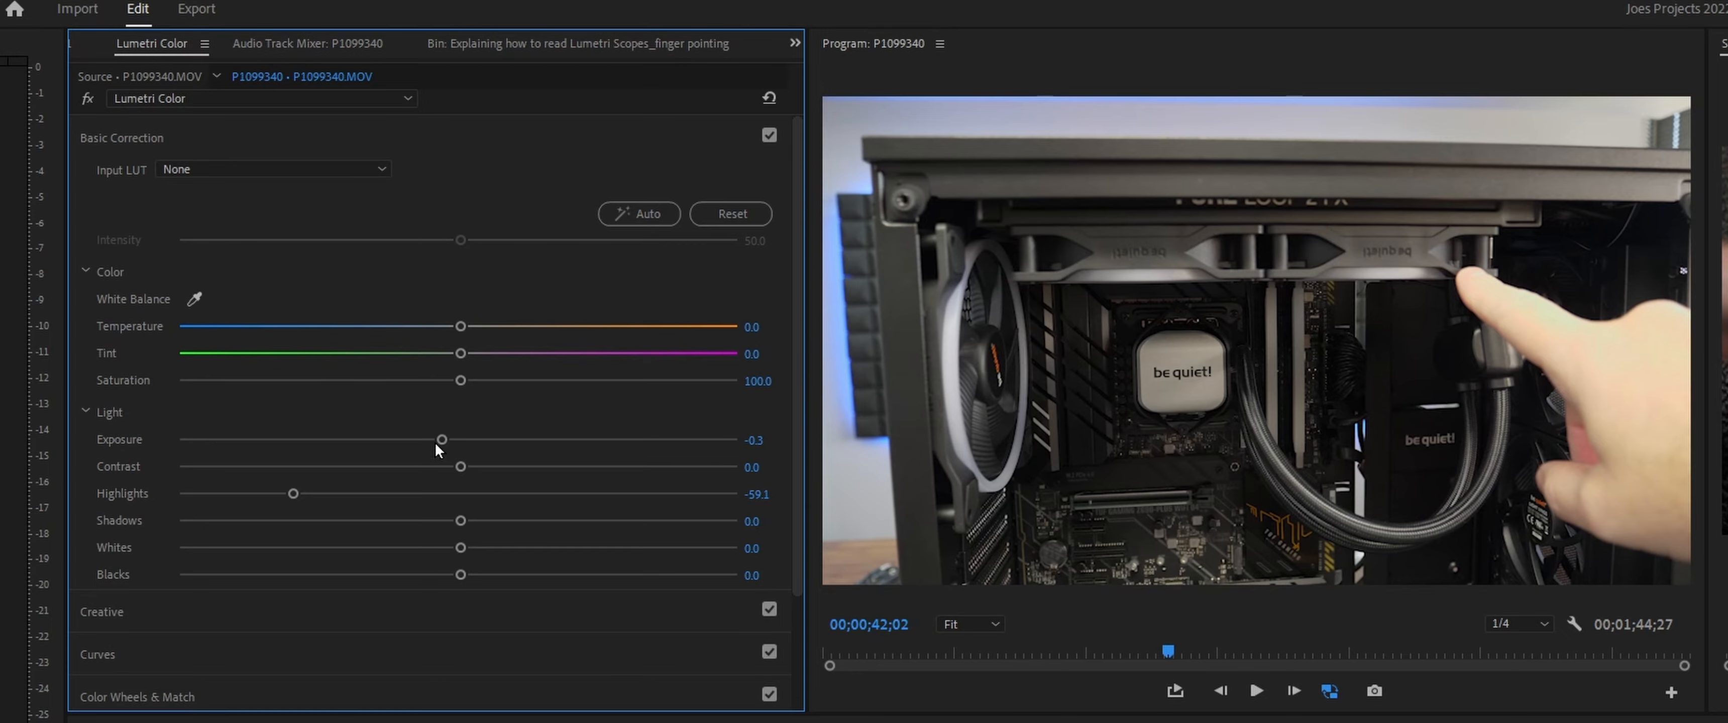
left_click_drag(435, 441, 440, 441)
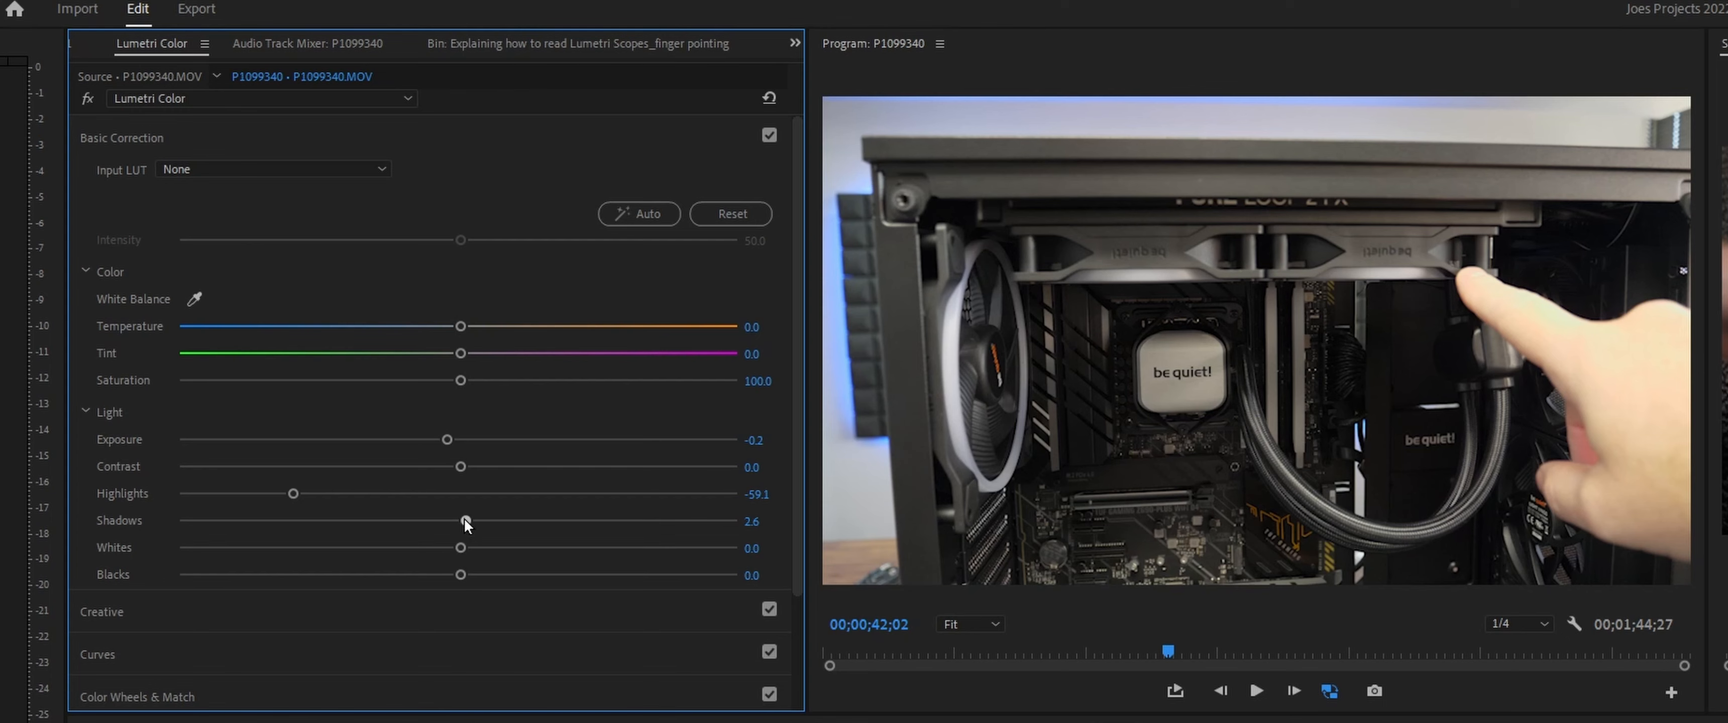
left_click_drag(277, 287, 302, 287)
Step: Compare the pointing finger frame with Basic Correction off and on, leaving the correction enabled
left_click(762, 132)
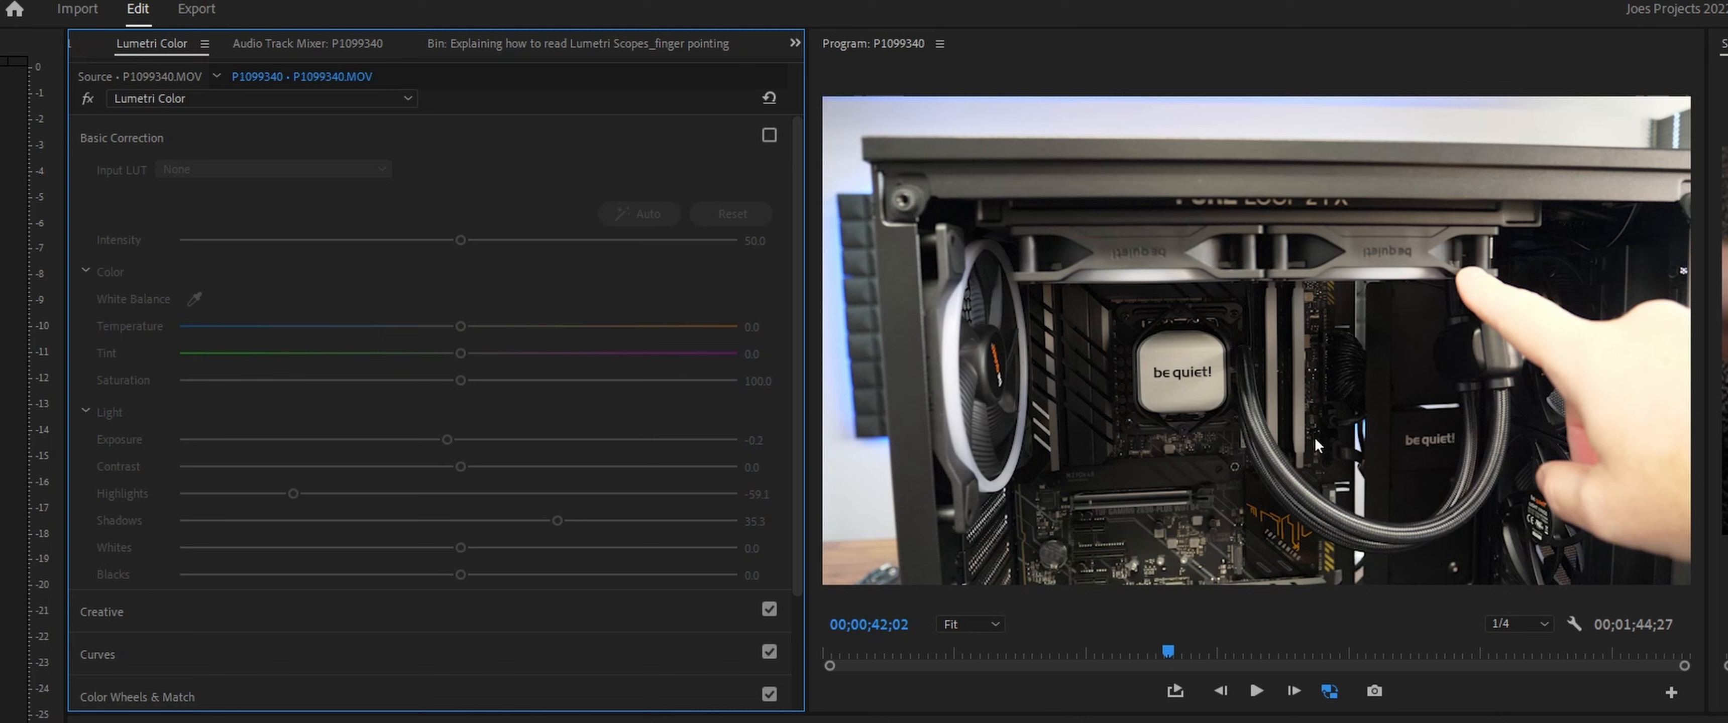
left_click(766, 139)
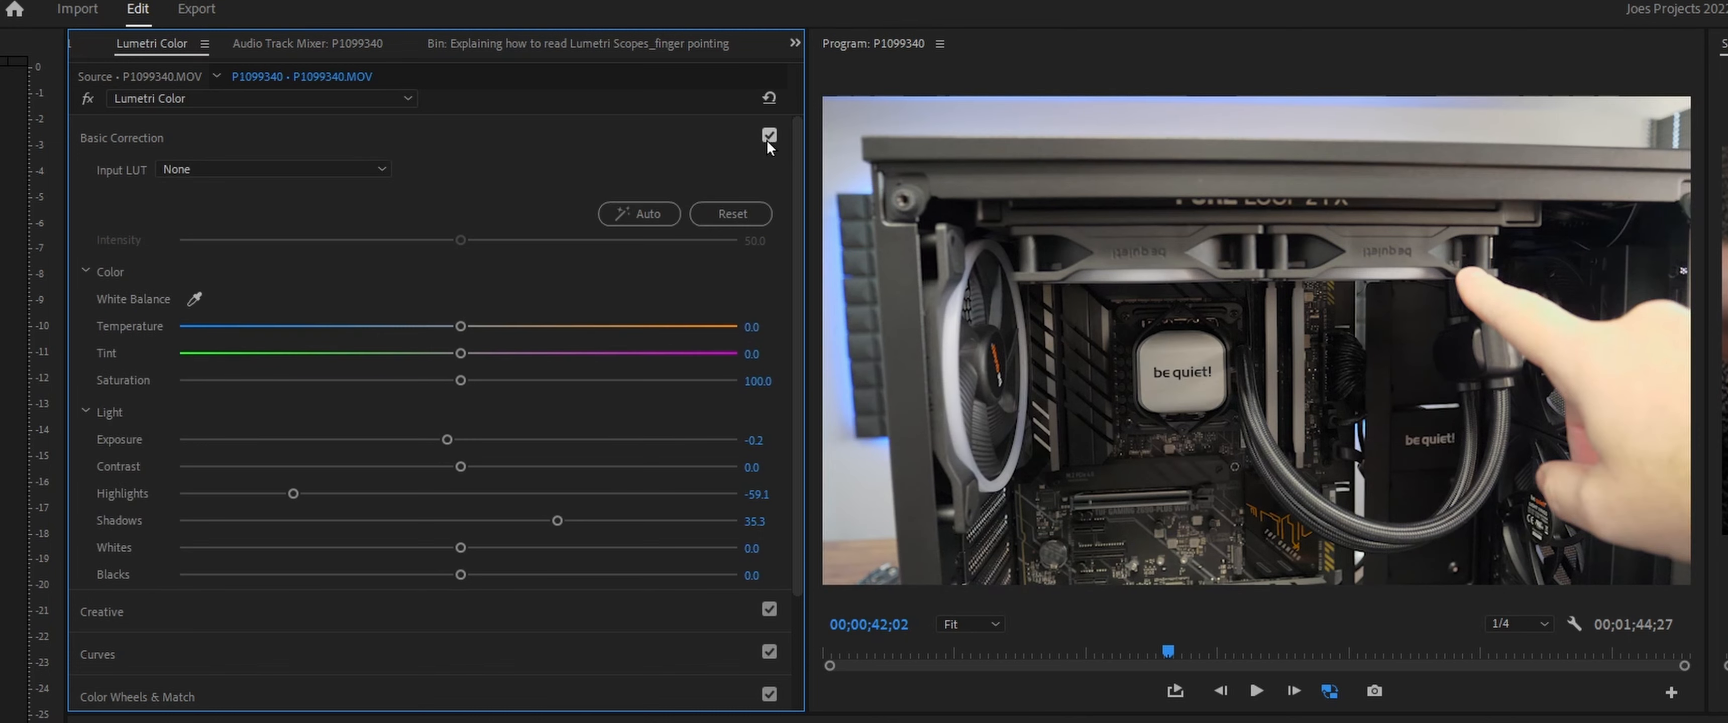
left_click(766, 139)
left_click(766, 139)
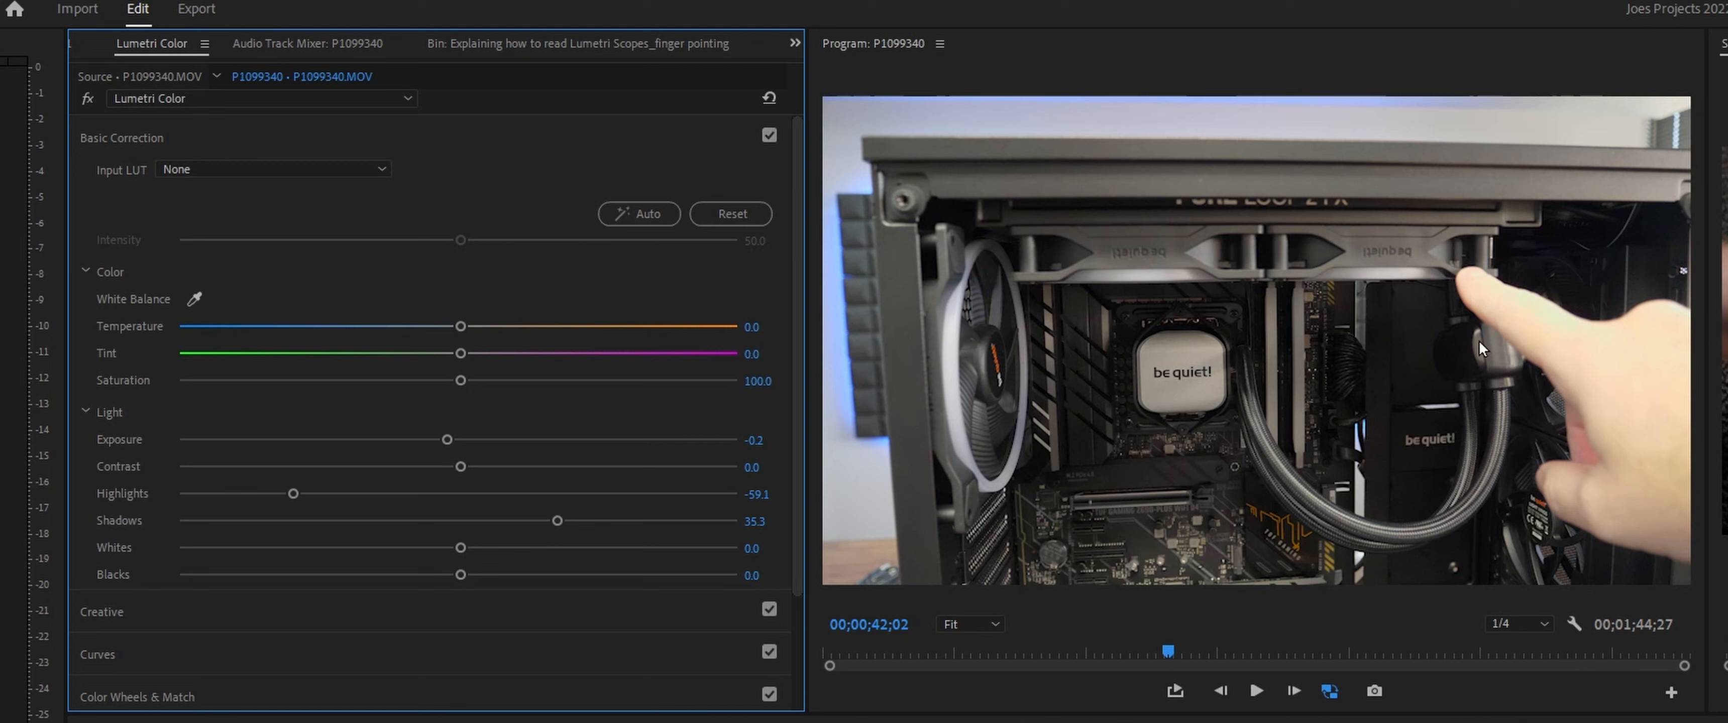